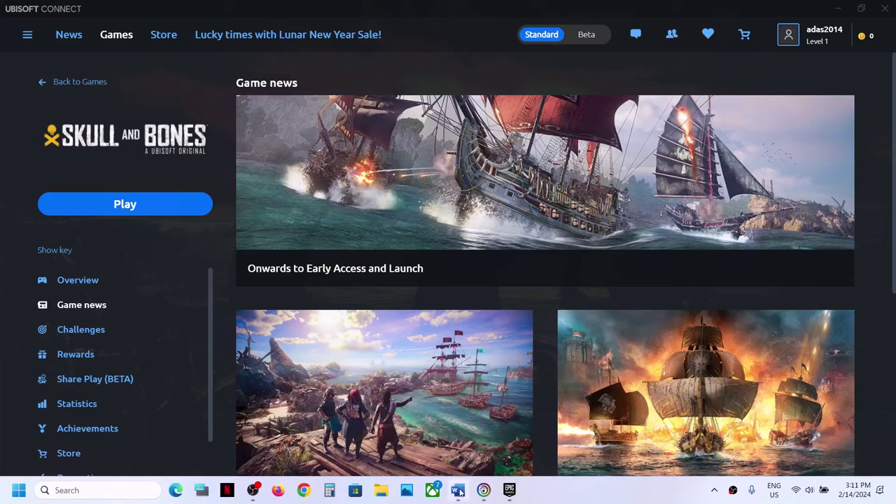
- Bring the Skull & Bones Word notes forward and highlight Step 1, 'Restart your PC'
left_click(458, 490)
left_click_drag(176, 200, 390, 206)
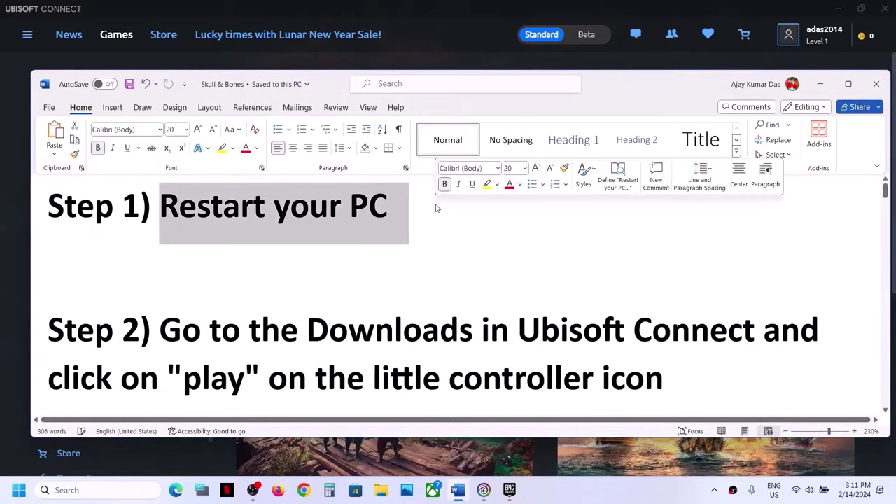
- Show the Restart option under the Start menu's power options, then dismiss the menu
key("super")
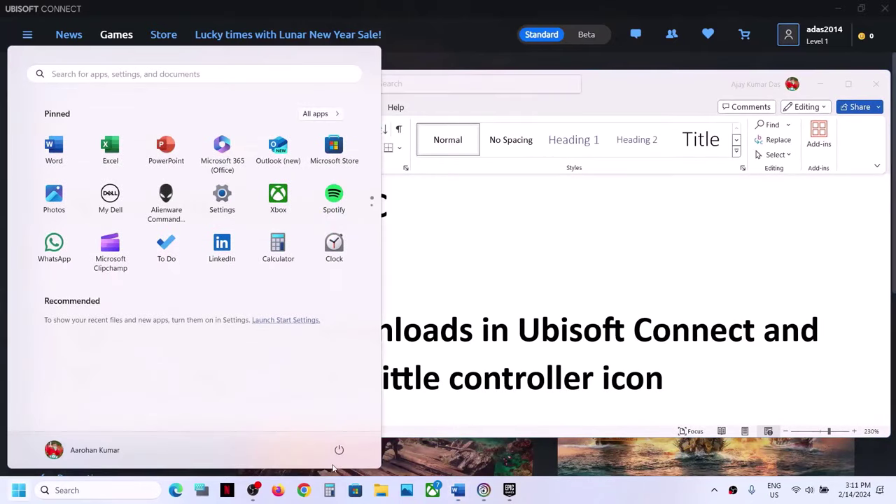
left_click(339, 449)
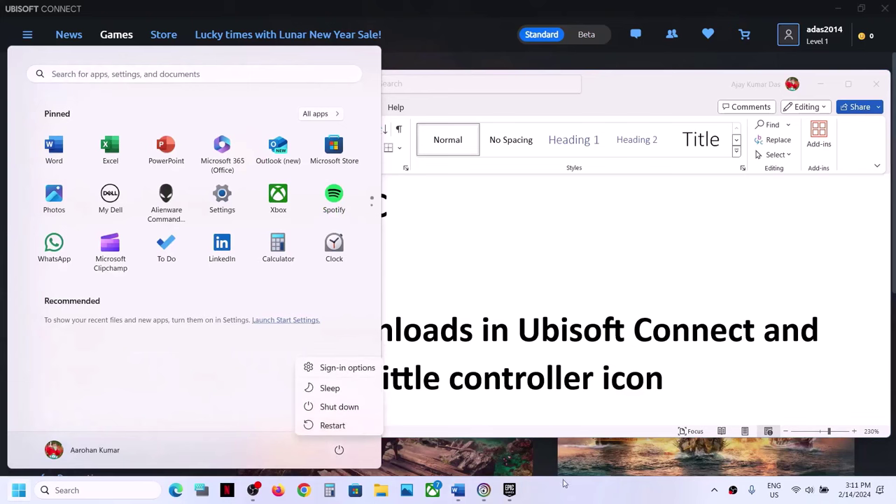
left_click(567, 497)
left_click(566, 498)
- Highlight the Step 2 note about Ubisoft Connect Downloads and minimize Word
scroll(291, 327, "down", 1)
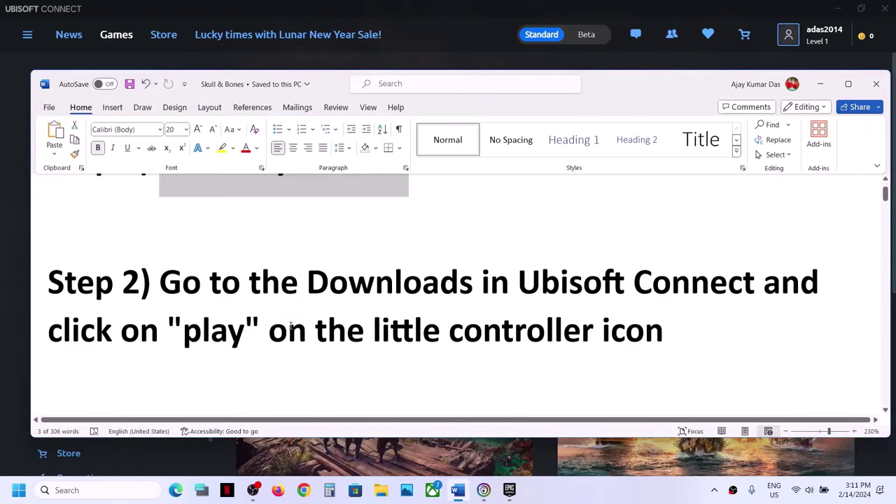
left_click_drag(173, 280, 634, 335)
left_click(820, 83)
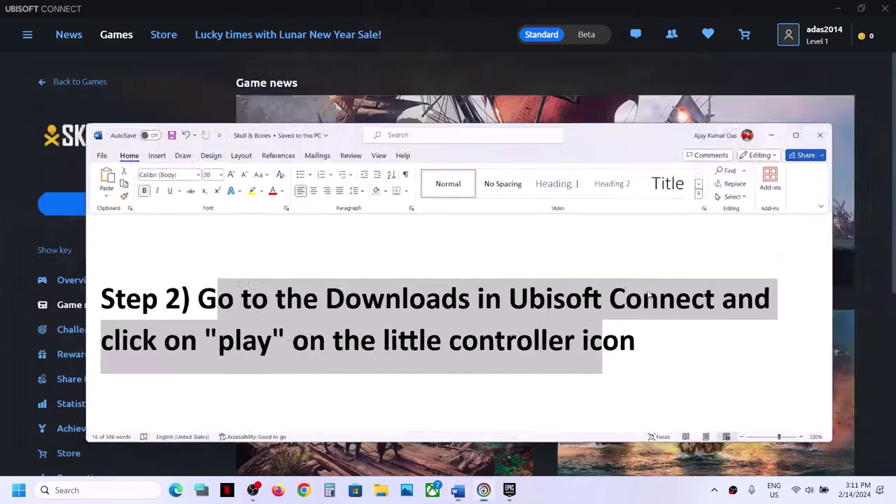
left_click(510, 491)
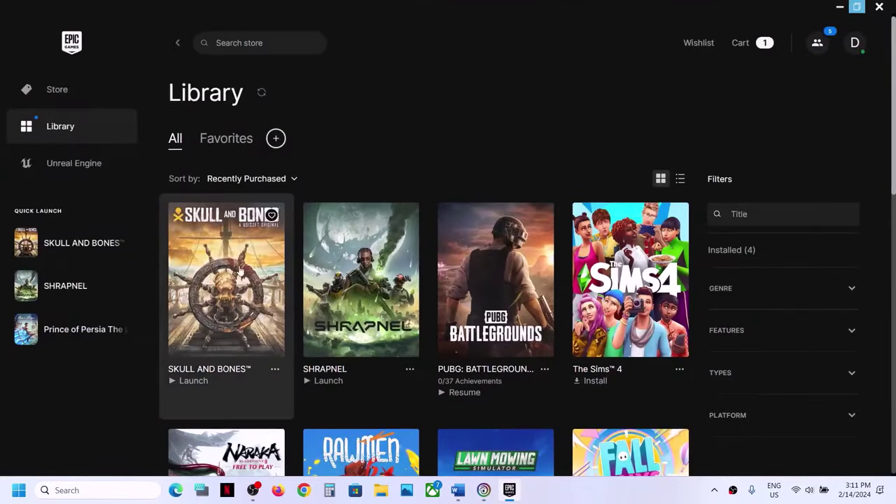
left_click(484, 490)
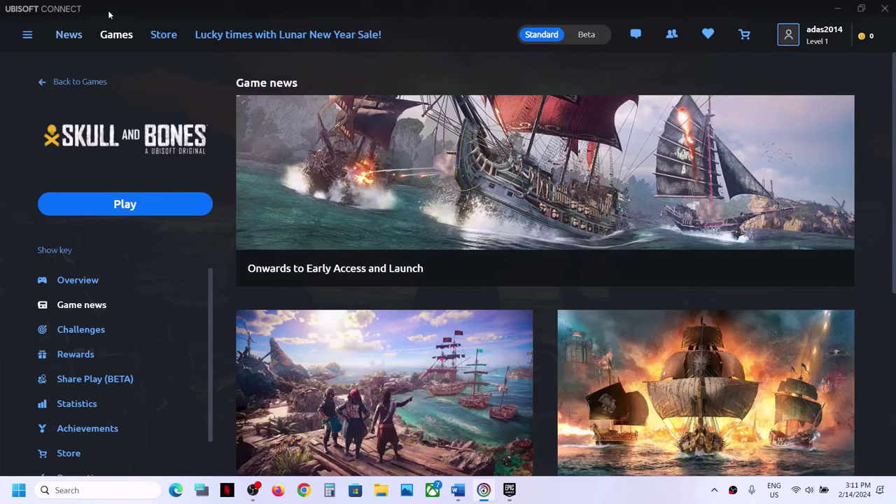
- Check the Downloads list, then reopen the Skull and Bones page from the Games library
left_click(28, 35)
left_click(81, 116)
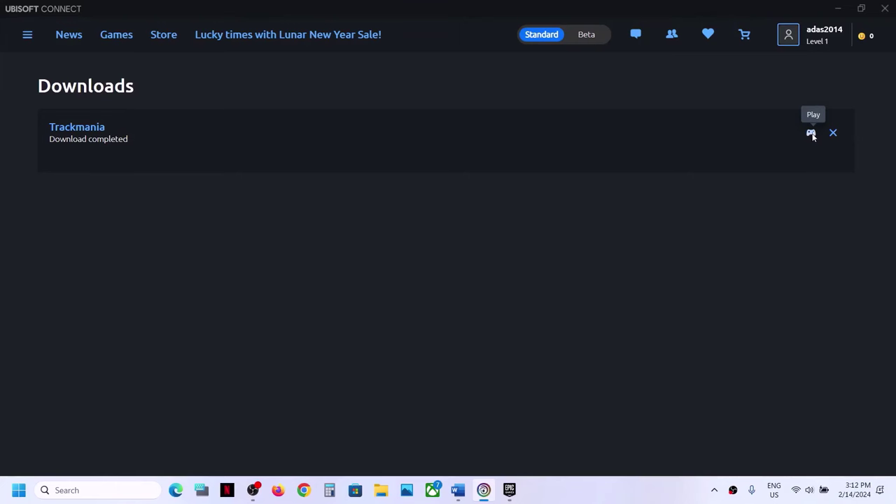
left_click(127, 37)
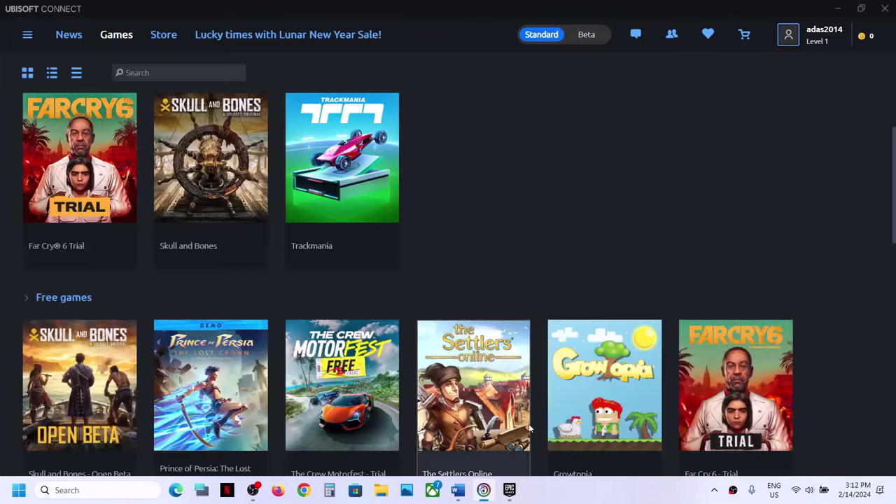
left_click(217, 202)
left_click(458, 490)
- Highlight Step 3's 'Run the game from the game installation folder' advice and minimize Word
scroll(344, 288, "down", 5)
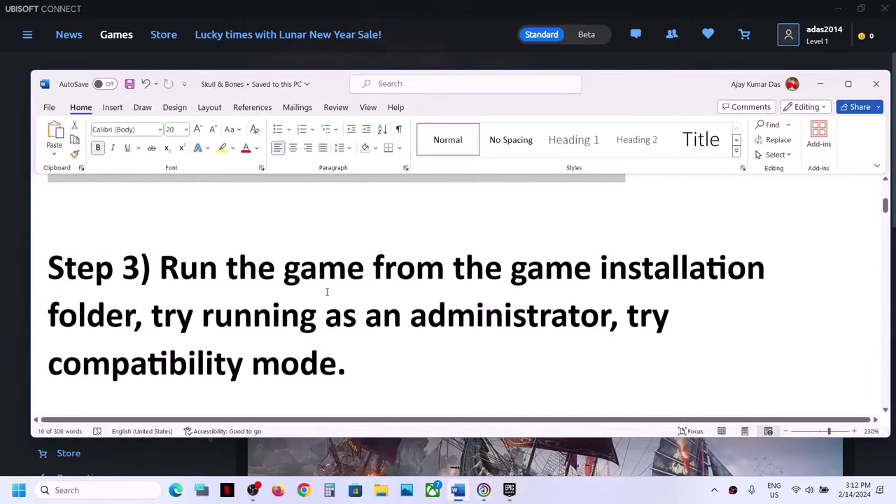
left_click_drag(161, 257, 136, 303)
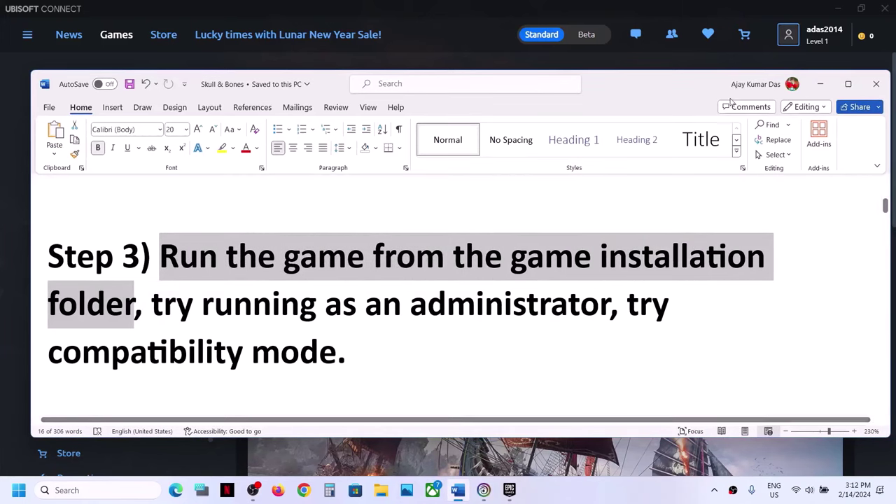
left_click(820, 83)
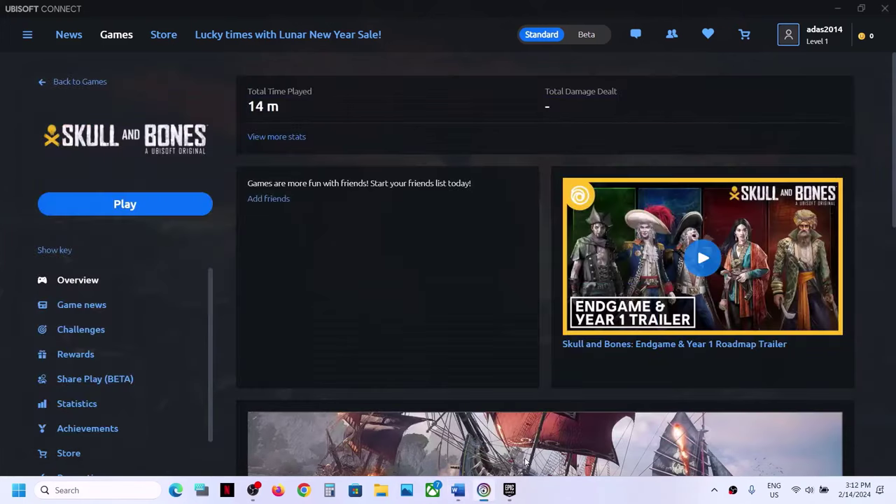
- Go to Skull and Bones' Properties in the Games library and open its install folder in File Explorer
left_click(129, 37)
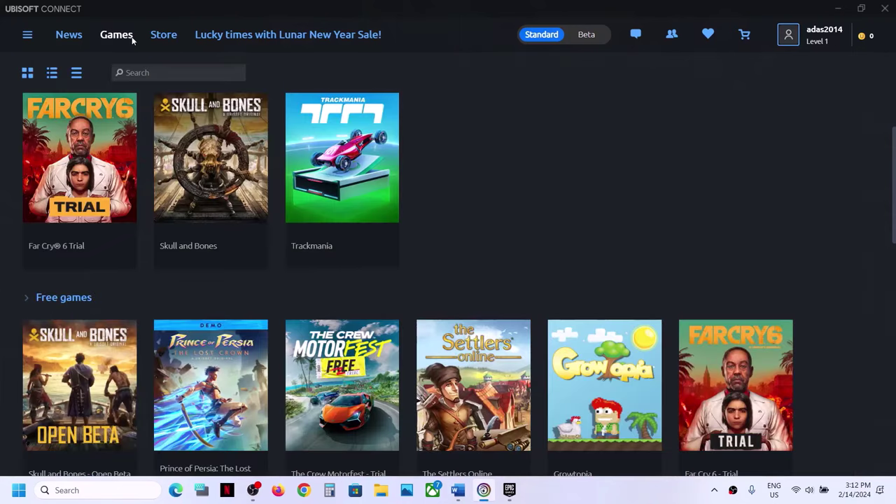
left_click(241, 221)
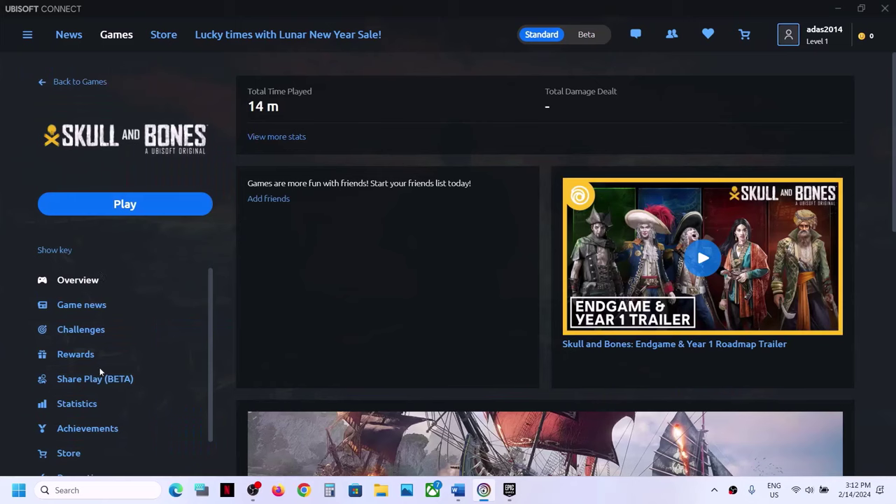
scroll(100, 369, "down", 1)
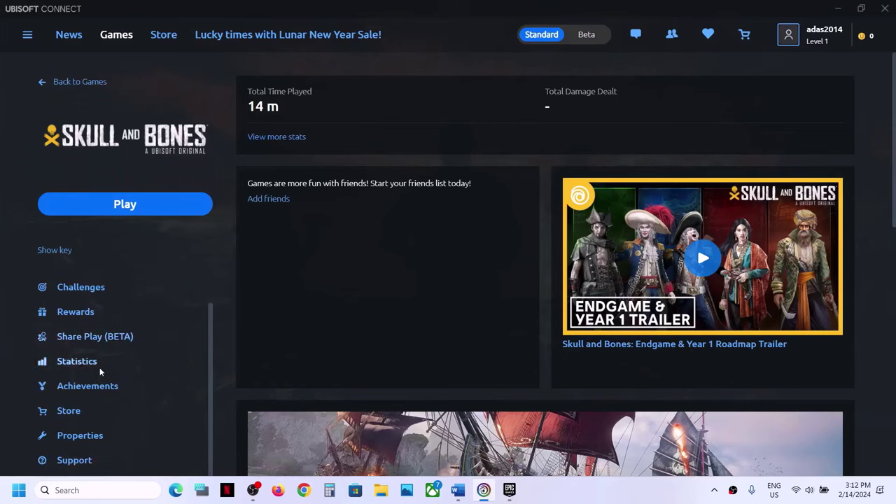
left_click(84, 438)
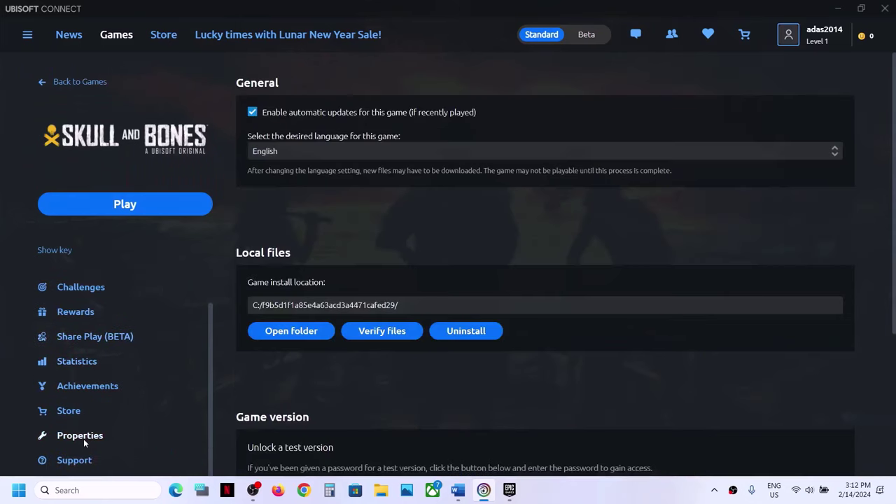
left_click(292, 333)
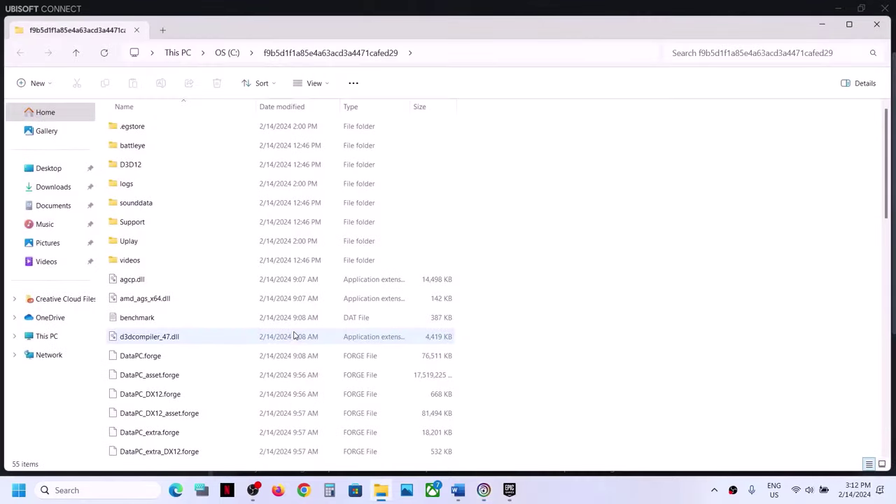
- Set skullandbones to always run as administrator in its Compatibility properties and apply
scroll(233, 265, "down", 10)
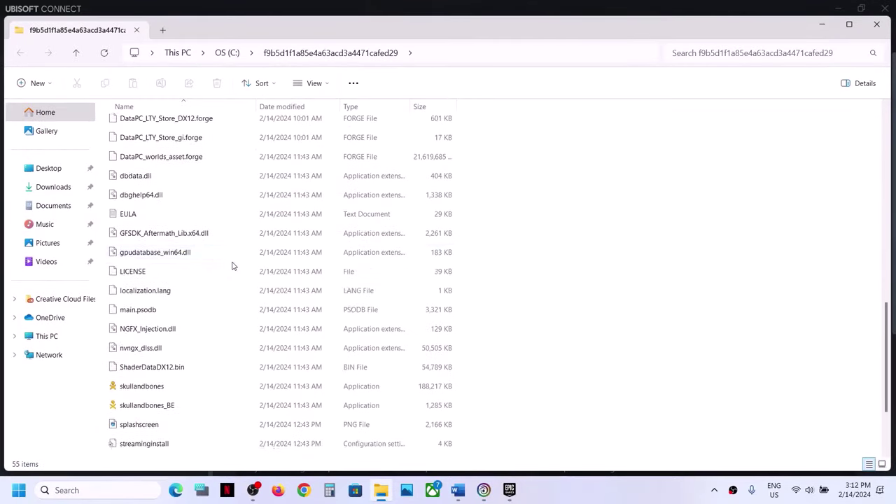
scroll(233, 266, "down", 2)
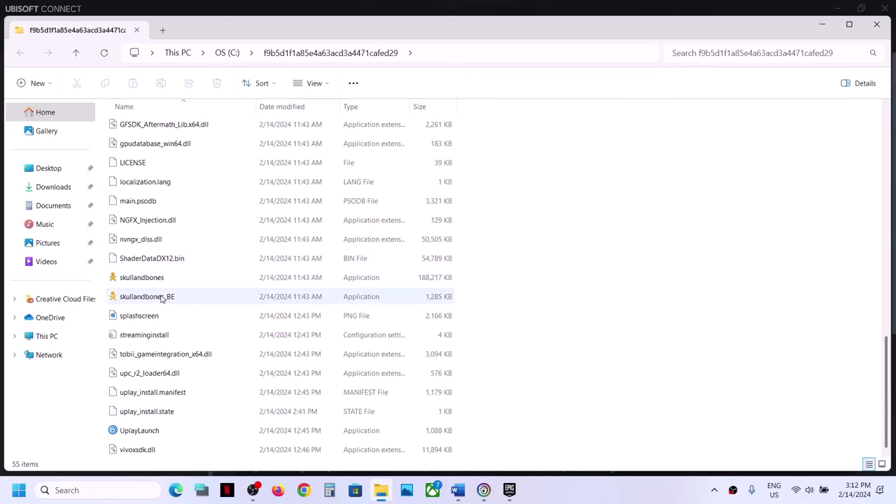
left_click(206, 278)
scroll(216, 296, "up", 12)
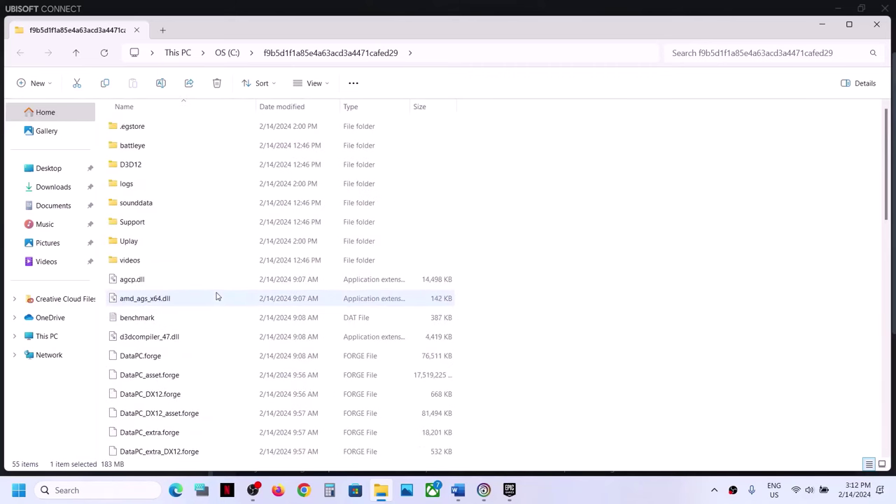
scroll(217, 296, "down", 12)
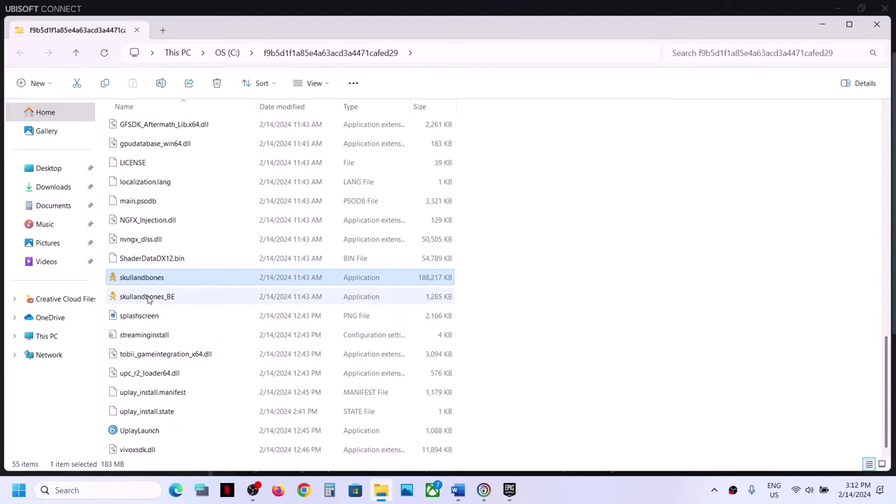
right_click(149, 284)
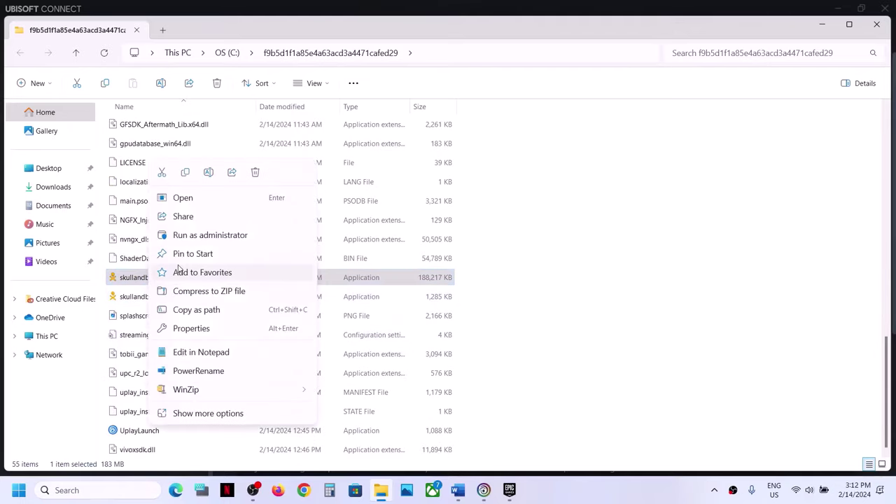
left_click(197, 333)
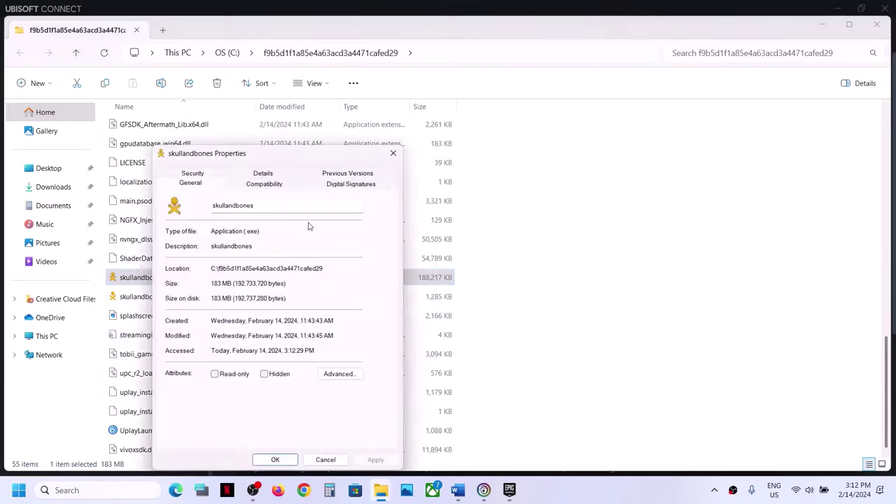
left_click(277, 186)
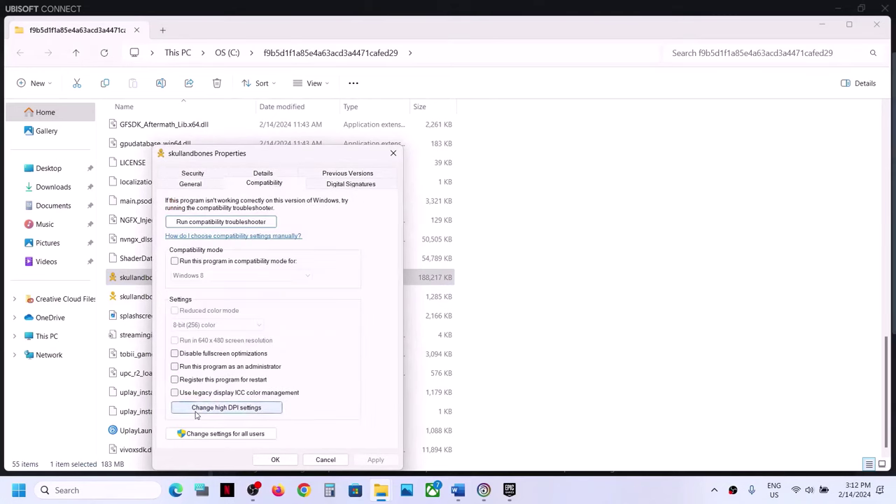
left_click(175, 368)
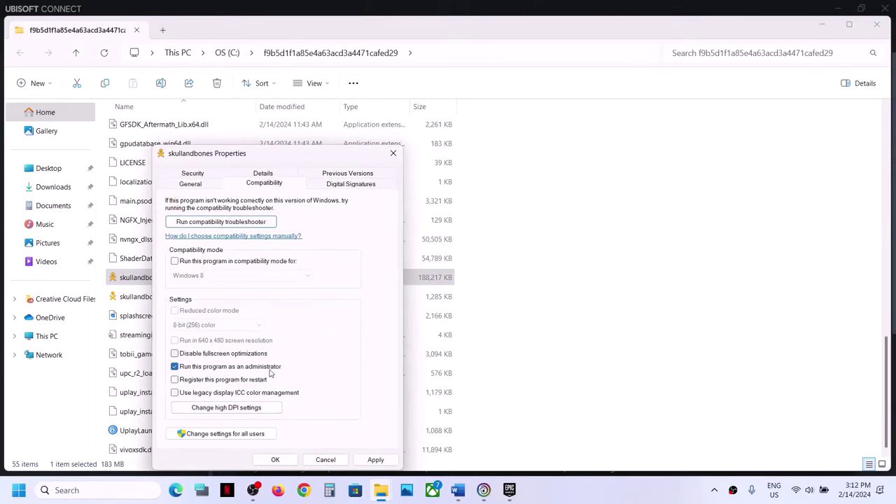
left_click(376, 459)
left_click(275, 460)
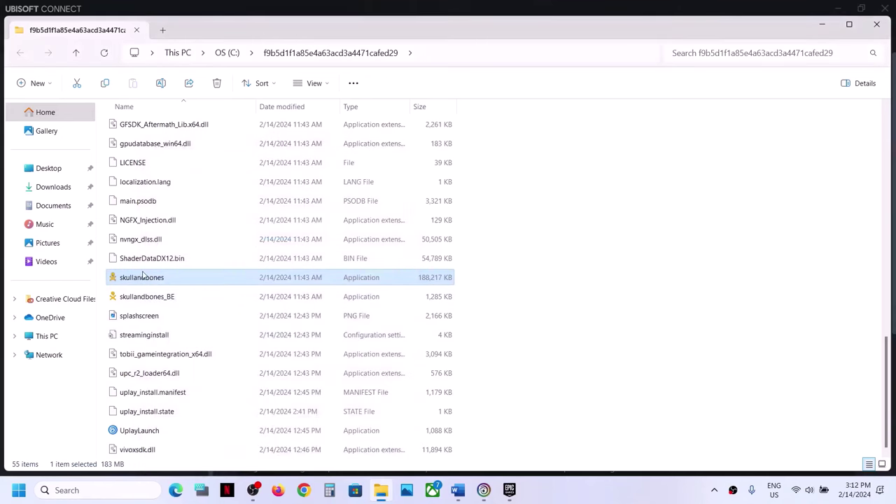
- Cycle through Ubisoft Connect and Epic Games Launcher, minimize Ubisoft Connect, and return to the game folder
left_click(483, 490)
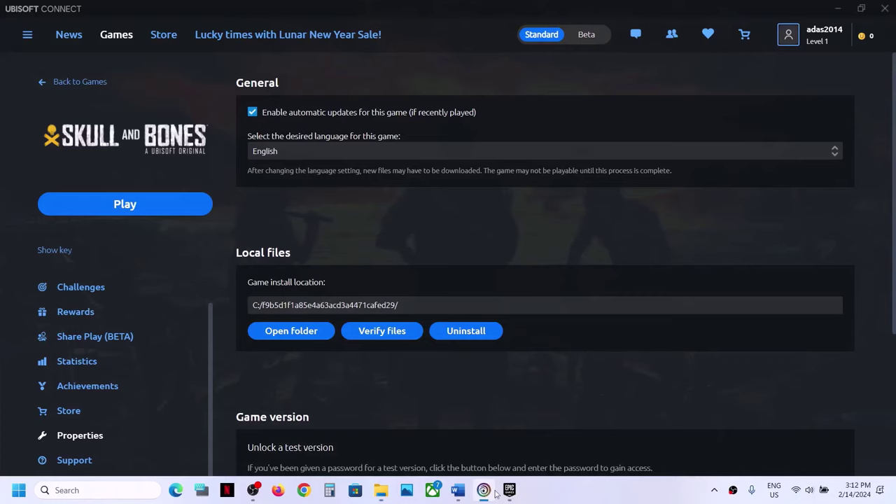
left_click(510, 490)
left_click(486, 492)
left_click(839, 7)
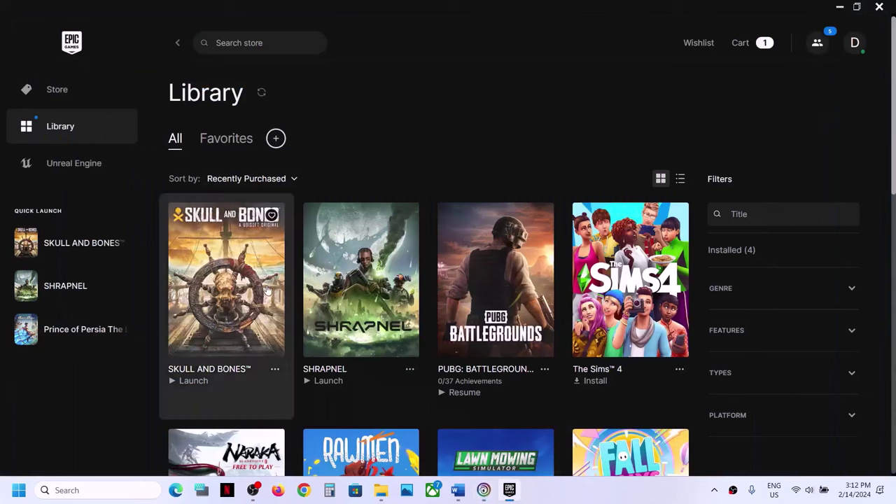
left_click(382, 491)
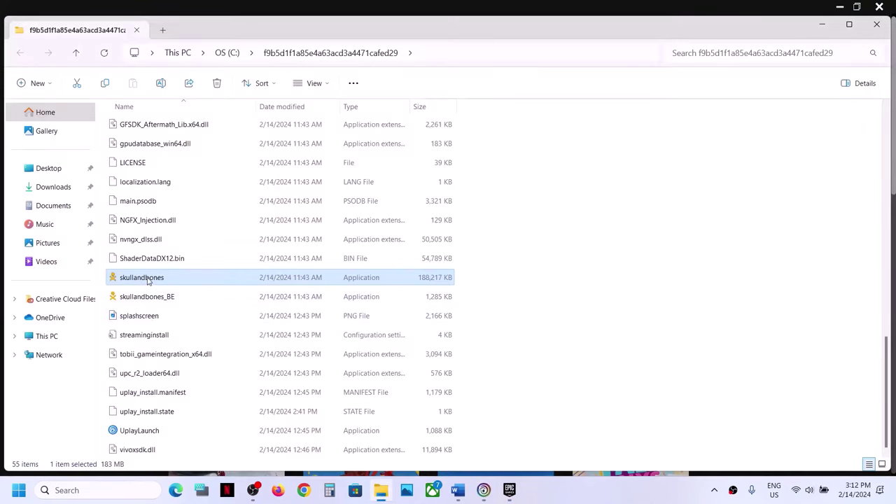
- Set skullandbones_BE to run as administrator in its Compatibility properties and apply
left_click(146, 297)
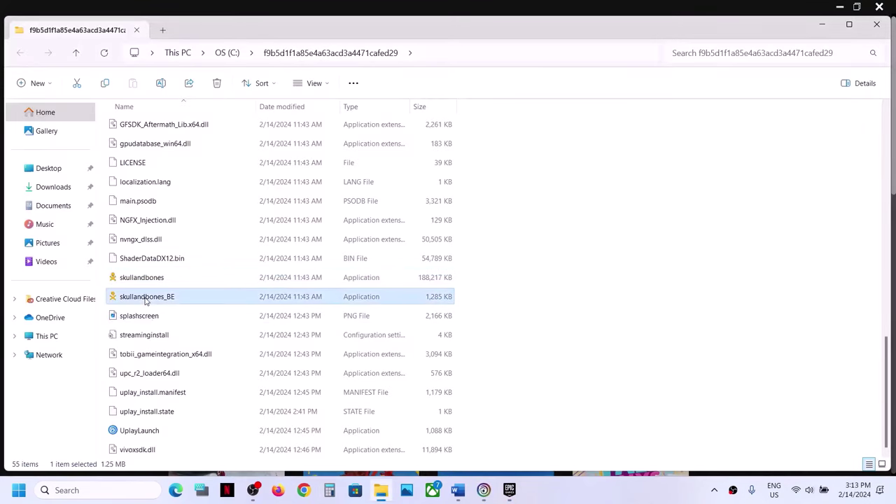
right_click(146, 298)
left_click(218, 202)
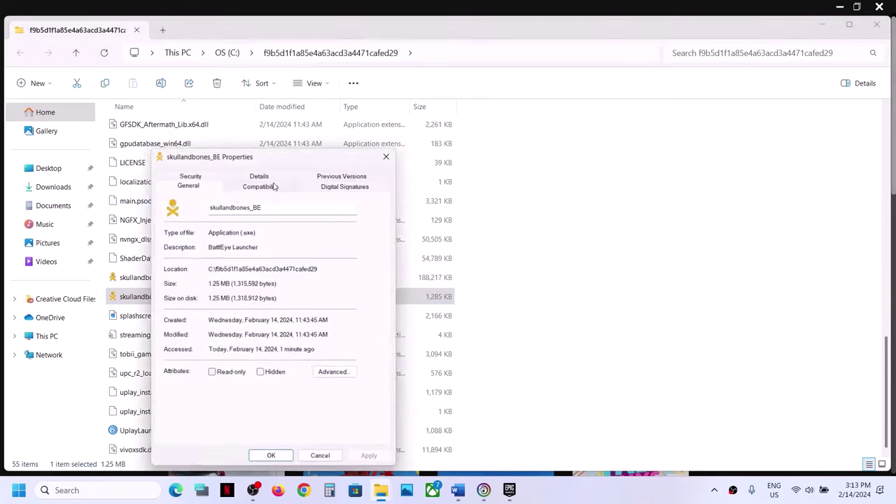
left_click(275, 186)
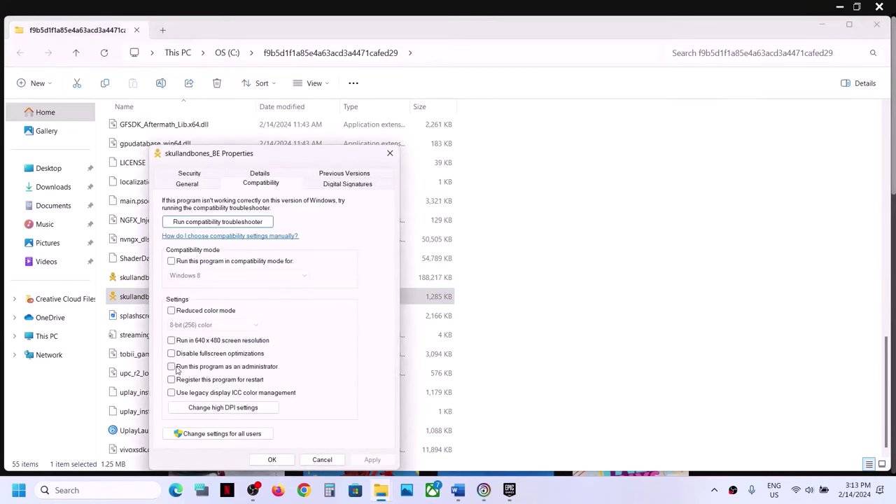
left_click(373, 460)
left_click(273, 460)
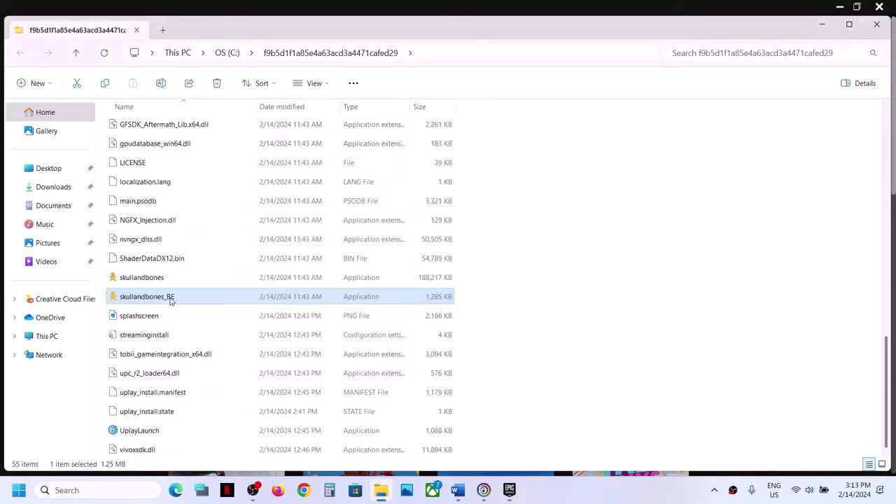
- Open the Skull and Bones installation folder from its Manage options in the Epic Games Library
left_click(510, 490)
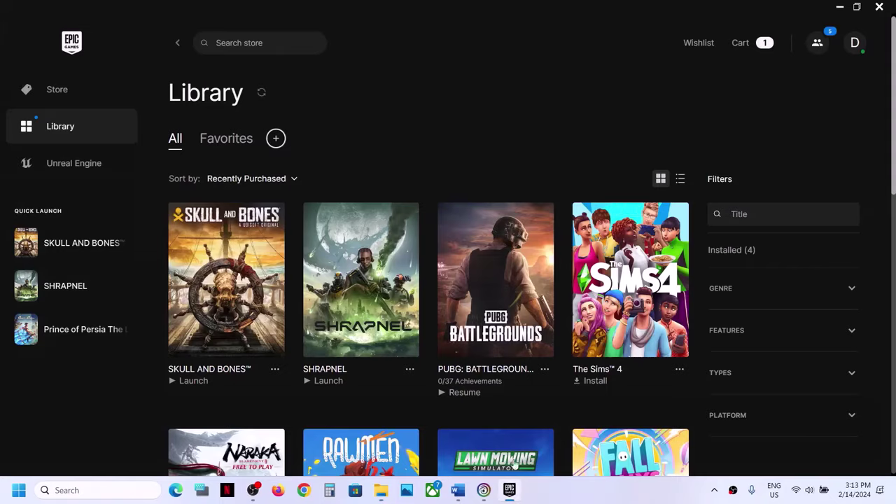
left_click(275, 371)
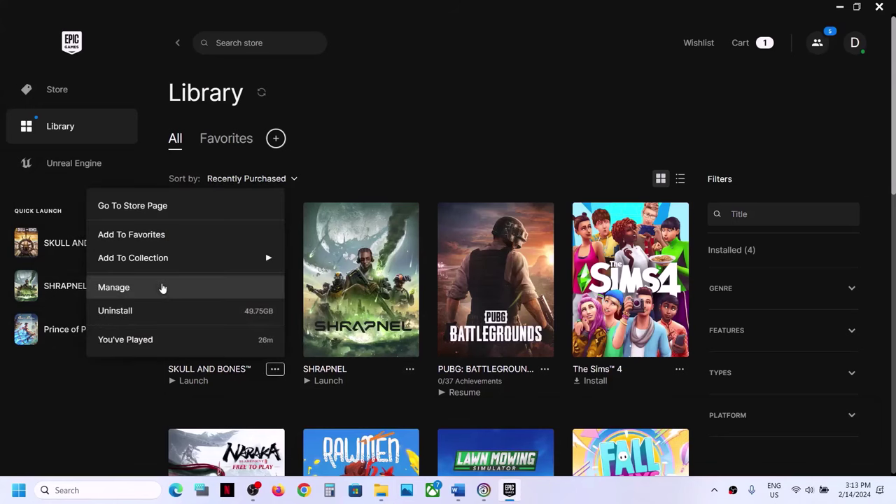
left_click(161, 288)
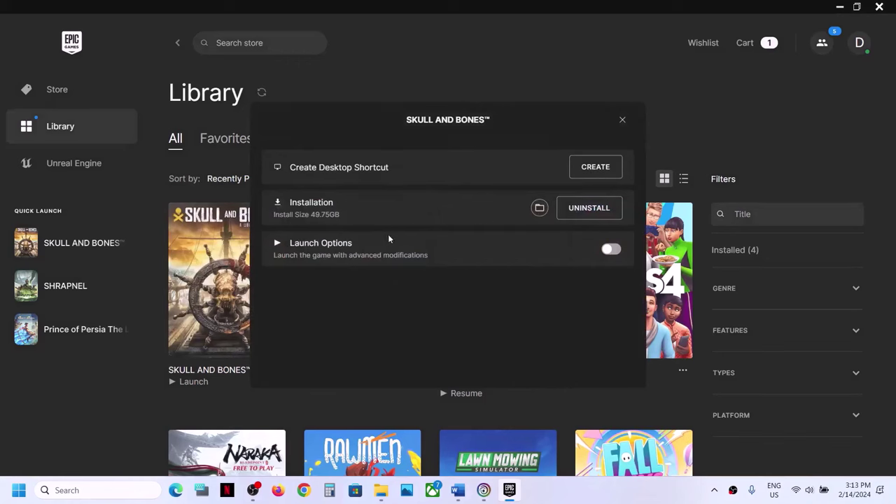
left_click(539, 209)
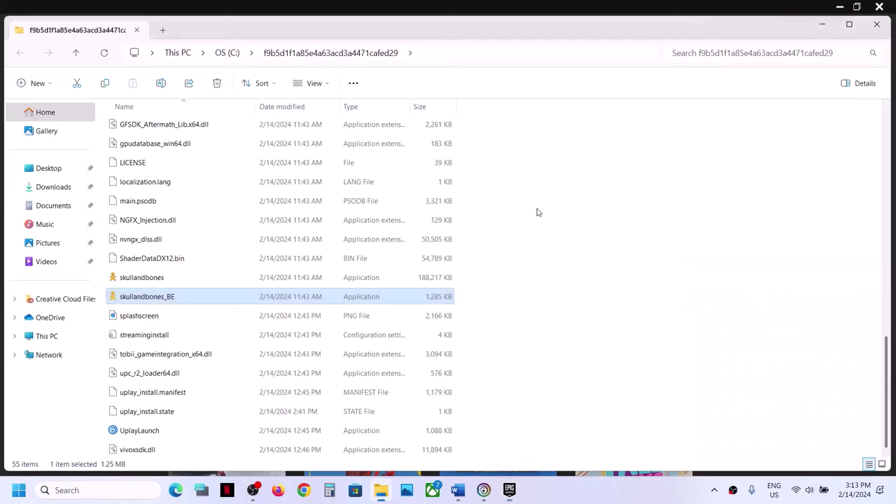
left_click(161, 280)
right_click(166, 280)
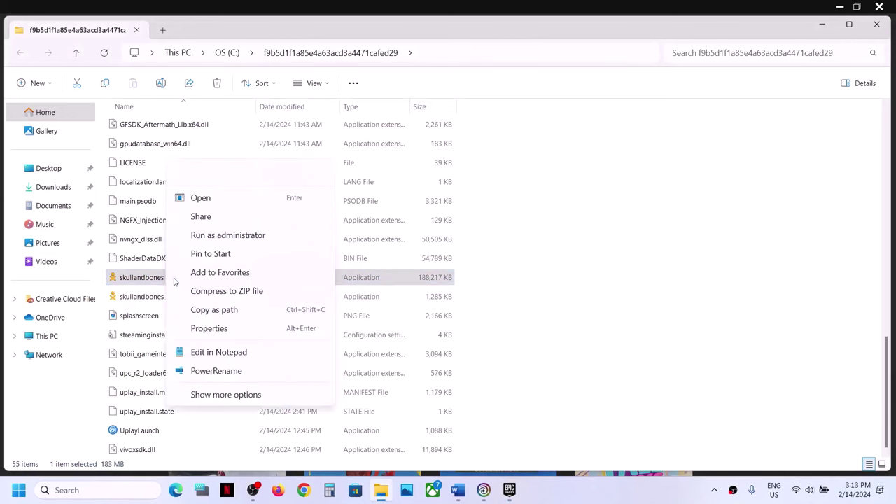
left_click(220, 326)
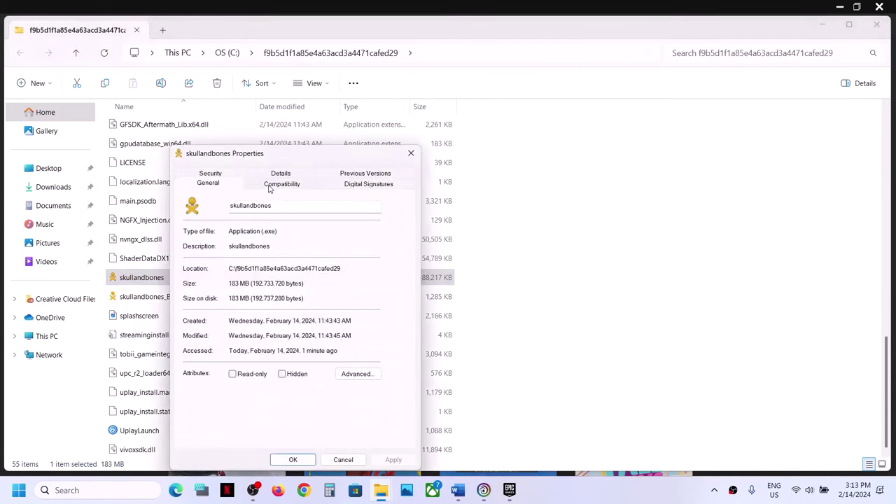
left_click(269, 186)
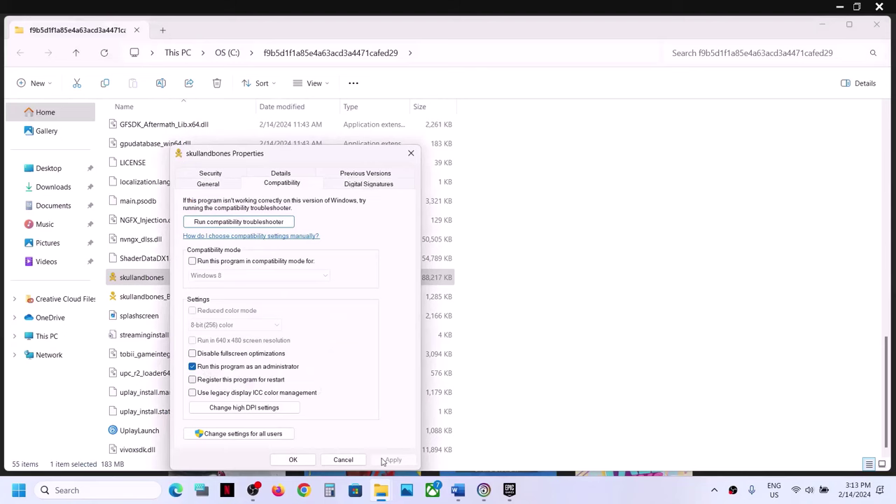
left_click(293, 459)
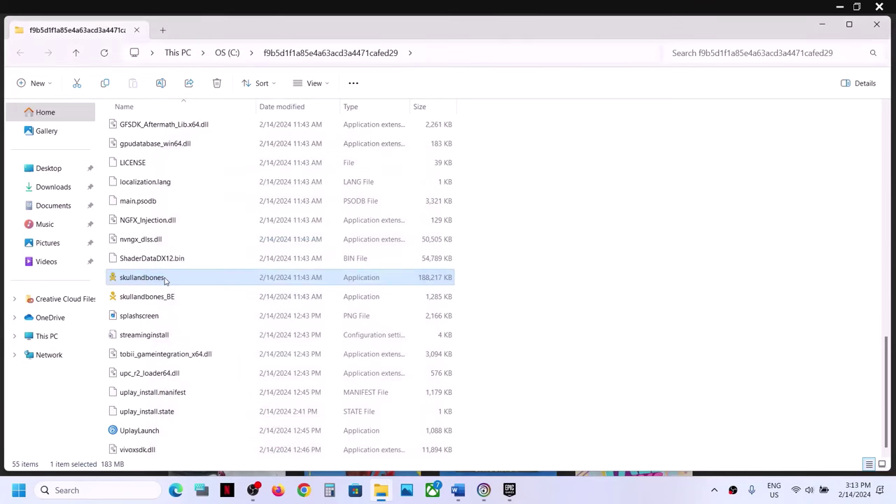
left_click(166, 297)
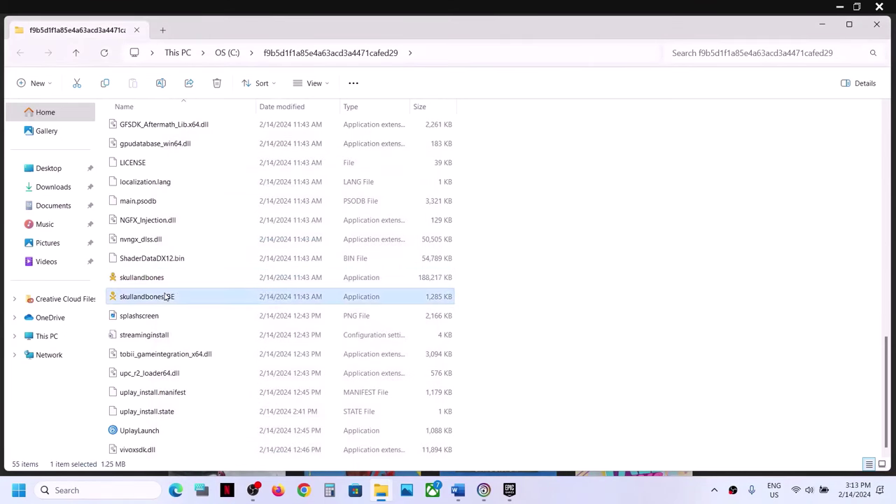
left_click(552, 500)
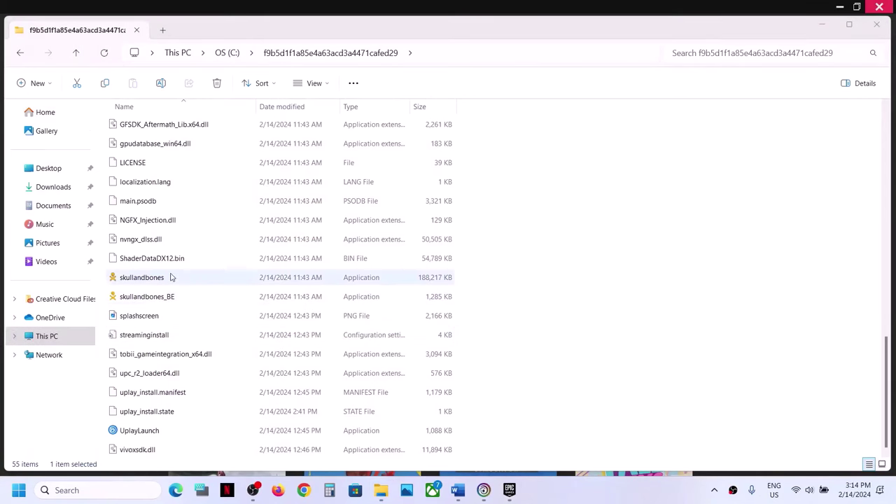
left_click(138, 281)
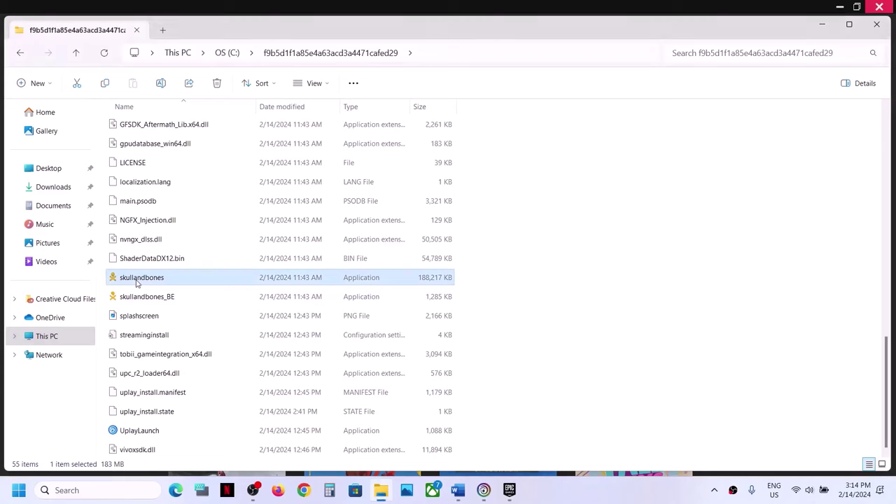
- Turn on Windows 8 compatibility mode for skullandbones and apply it
right_click(139, 280)
left_click(179, 328)
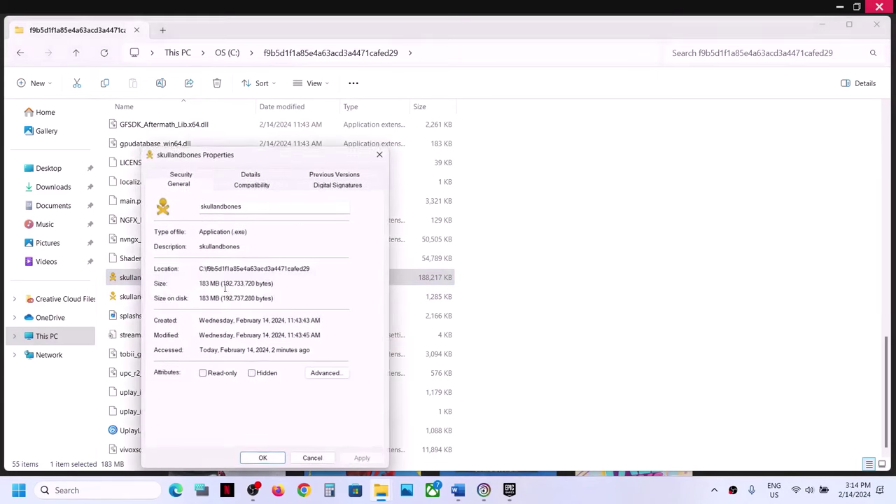
left_click(253, 185)
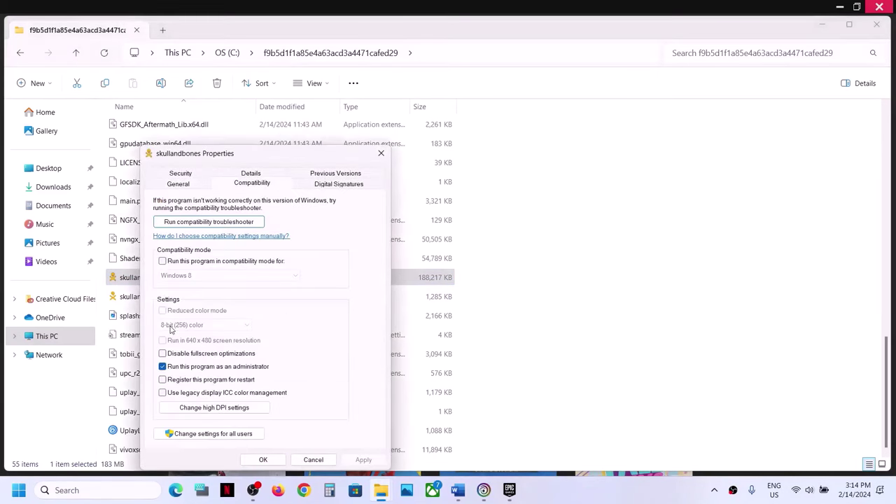
left_click(164, 263)
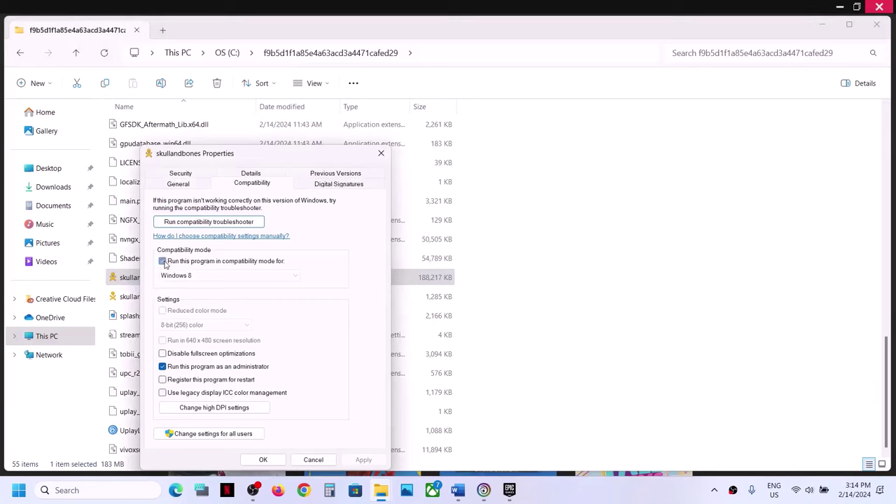
left_click(196, 278)
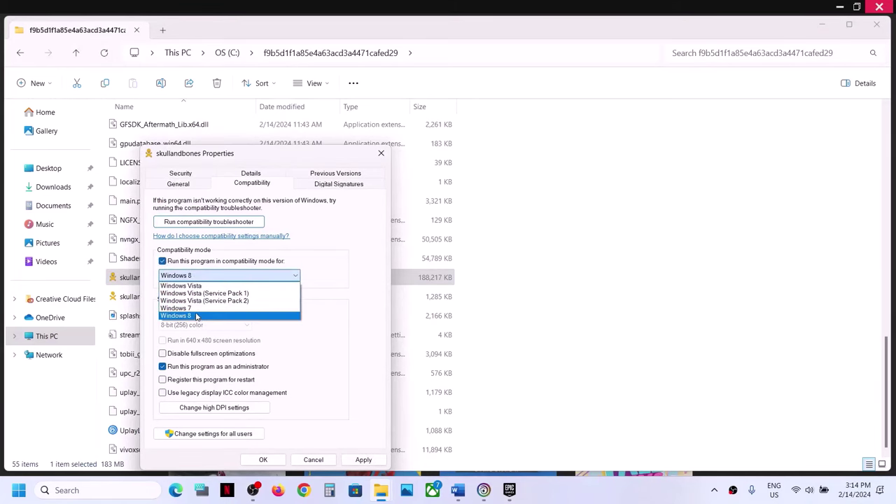
left_click(196, 316)
left_click(363, 460)
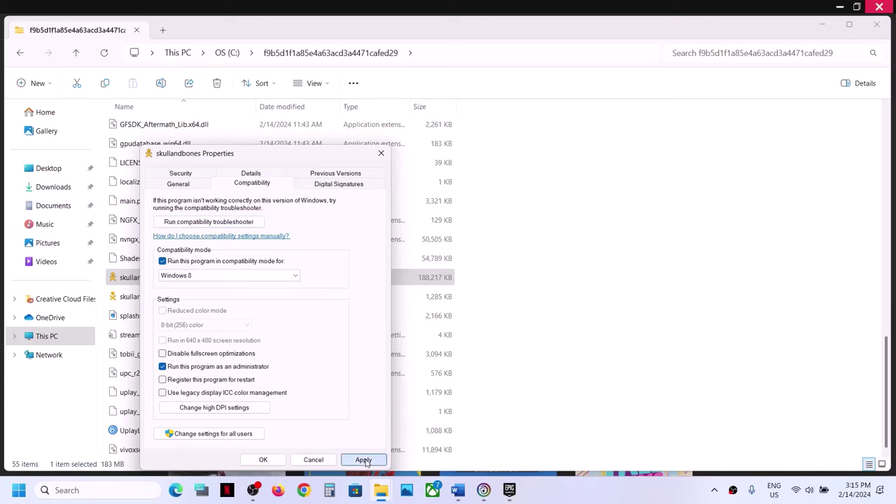
left_click(263, 459)
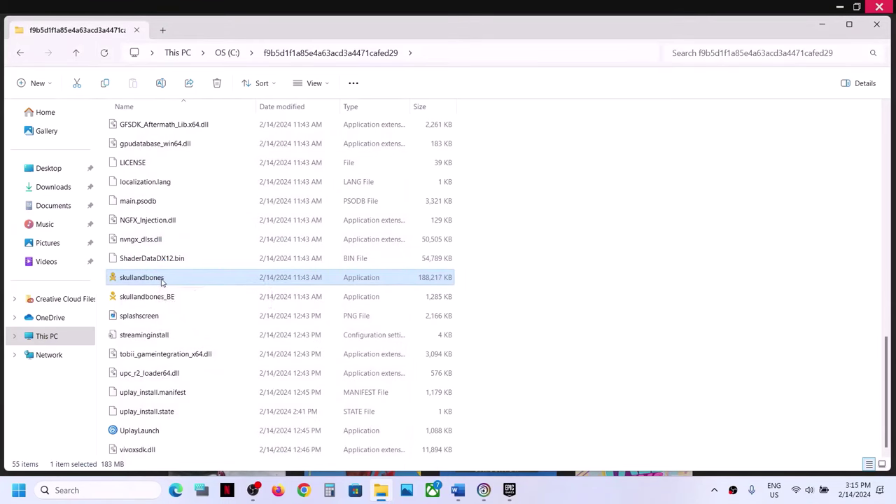
- Change skullandbones' compatibility mode target to Windows 7 and apply it
right_click(162, 280)
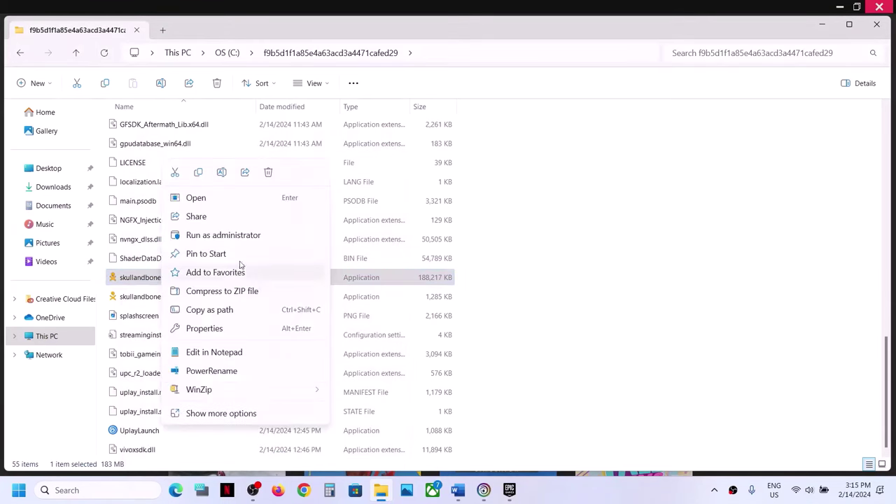
left_click(214, 330)
left_click(267, 187)
left_click(245, 262)
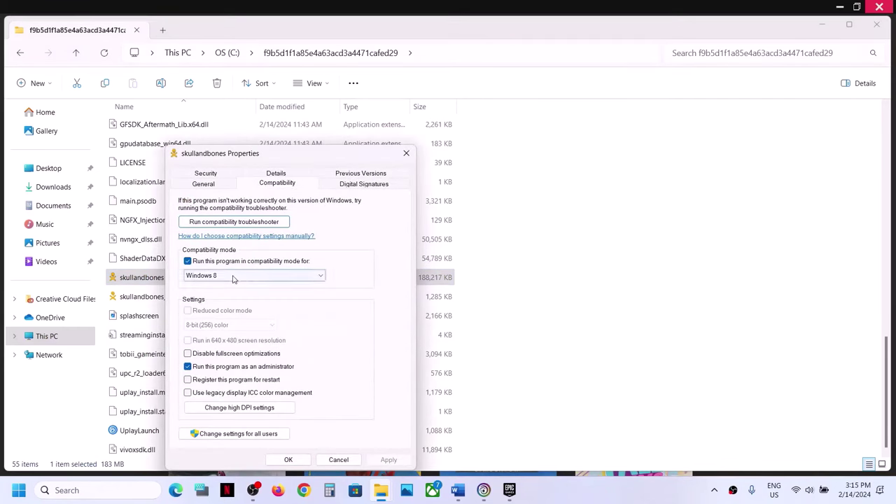
left_click(235, 276)
left_click(217, 308)
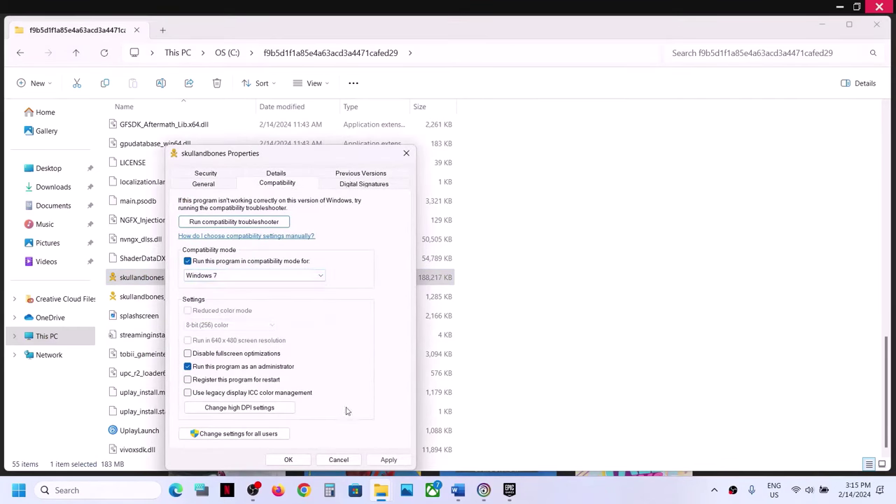
left_click(391, 461)
left_click(289, 460)
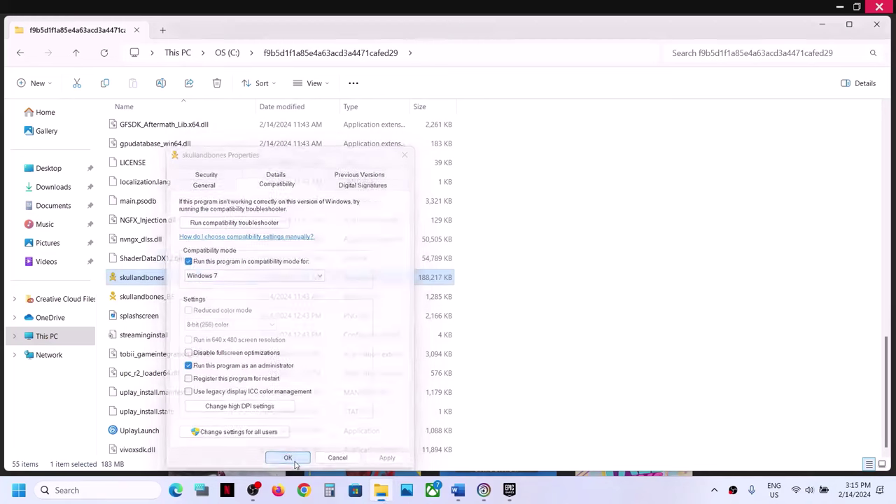
left_click(164, 297)
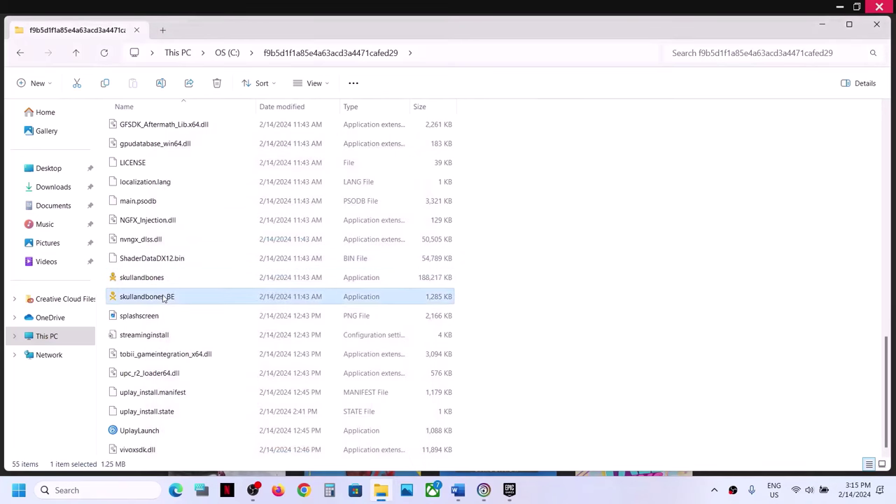
- Set skullandbones_BE to run in Windows 7 compatibility mode and apply it
right_click(164, 297)
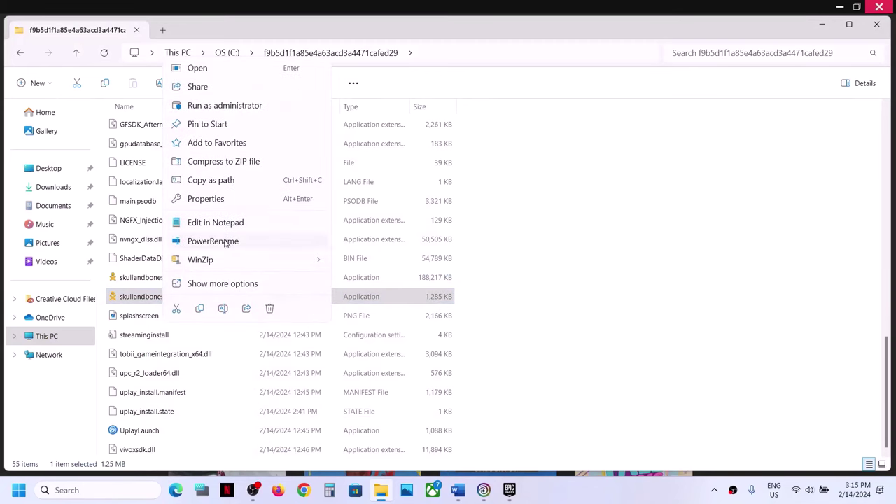
left_click(217, 204)
left_click(284, 183)
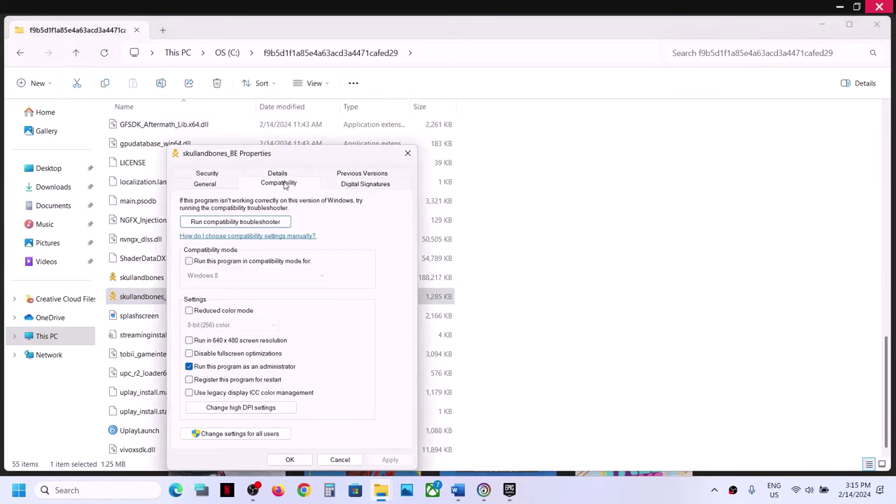
left_click(189, 261)
left_click(390, 460)
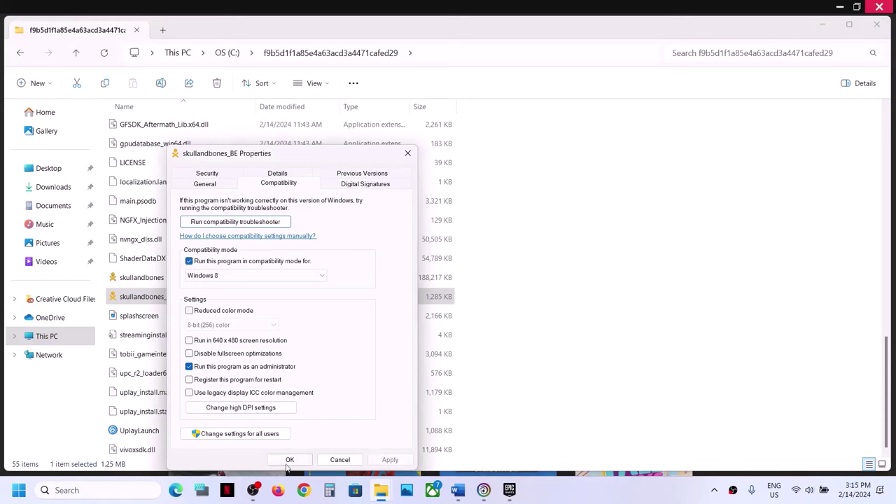
left_click(309, 275)
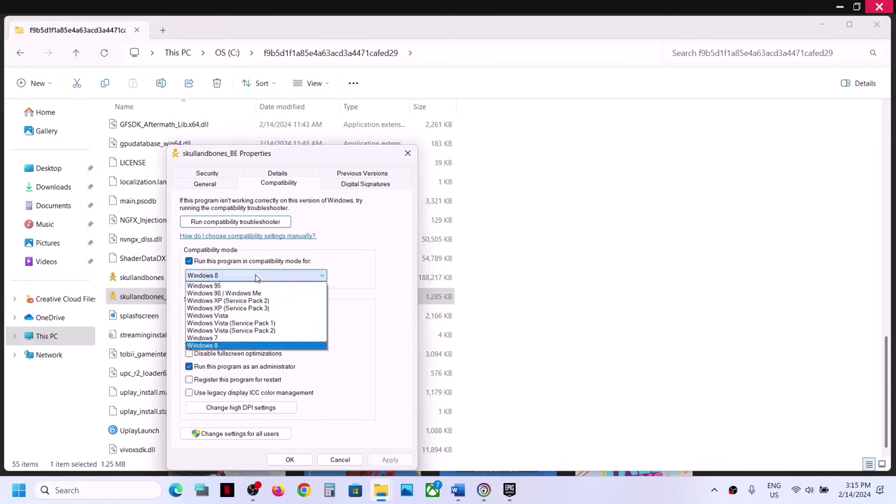
left_click(218, 338)
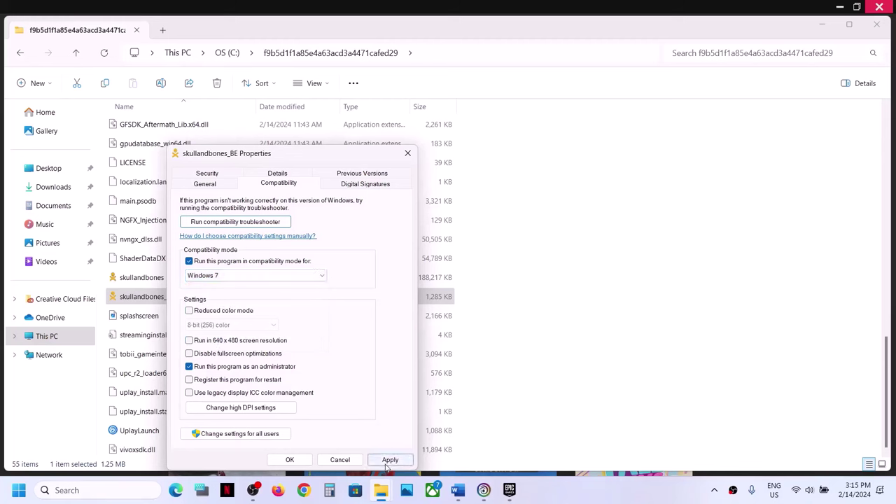
left_click(389, 462)
left_click(290, 460)
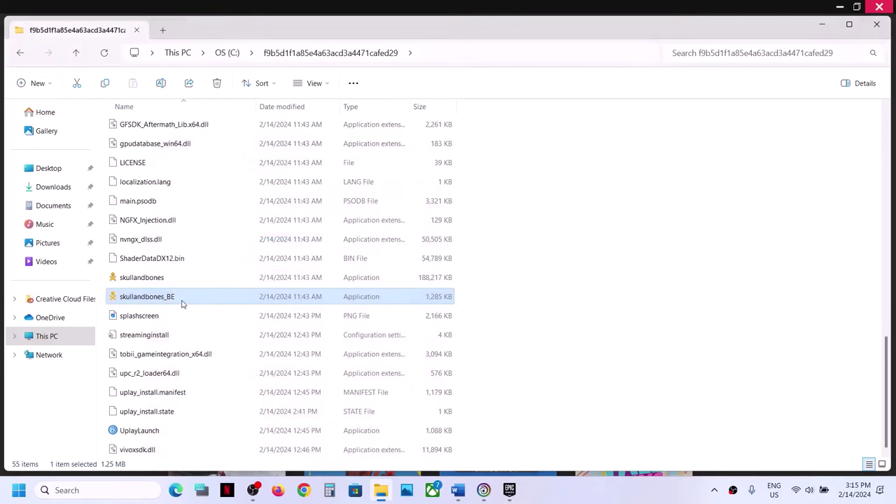
left_click(159, 278)
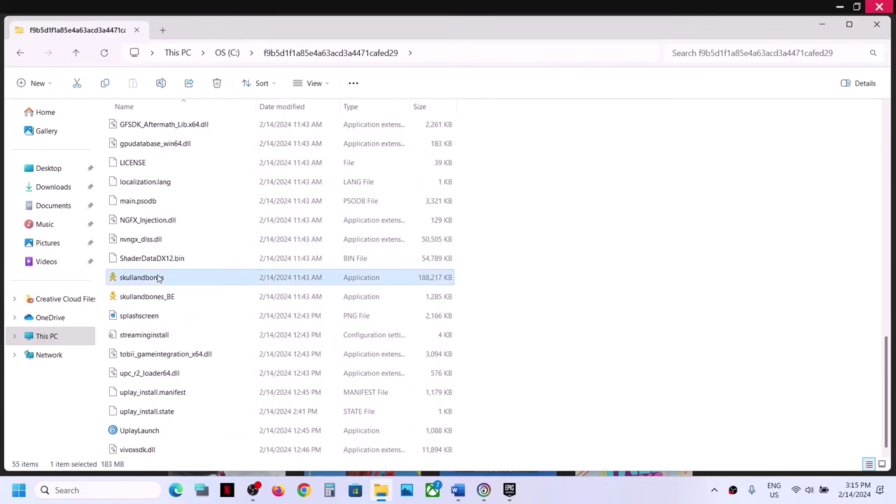
- Disable fullscreen optimizations for the skullandbones executable and apply the change
right_click(160, 278)
left_click(236, 326)
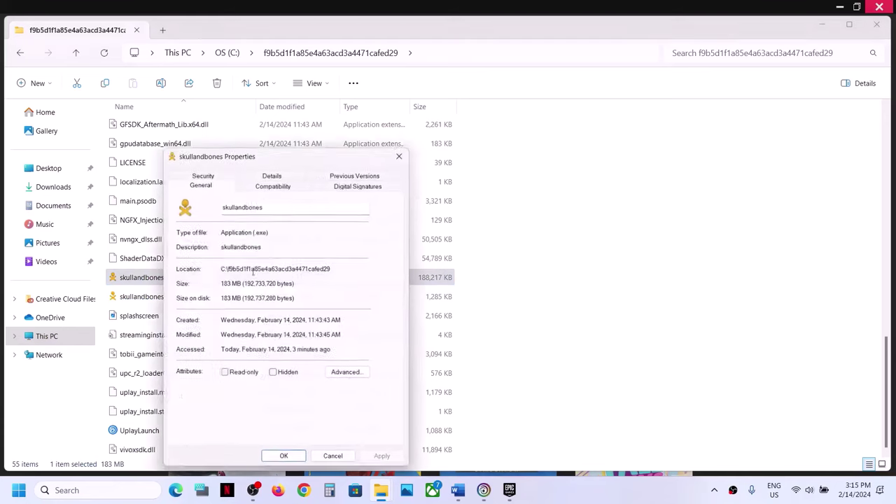
left_click(256, 186)
left_click(184, 355)
left_click(385, 460)
left_click(302, 459)
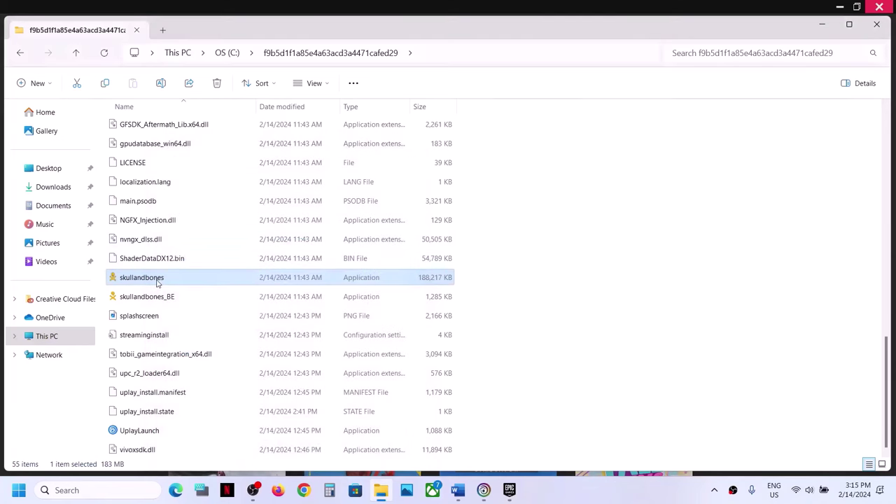
- Disable fullscreen optimizations for skullandbones_BE as well and apply it
left_click(153, 296)
right_click(152, 296)
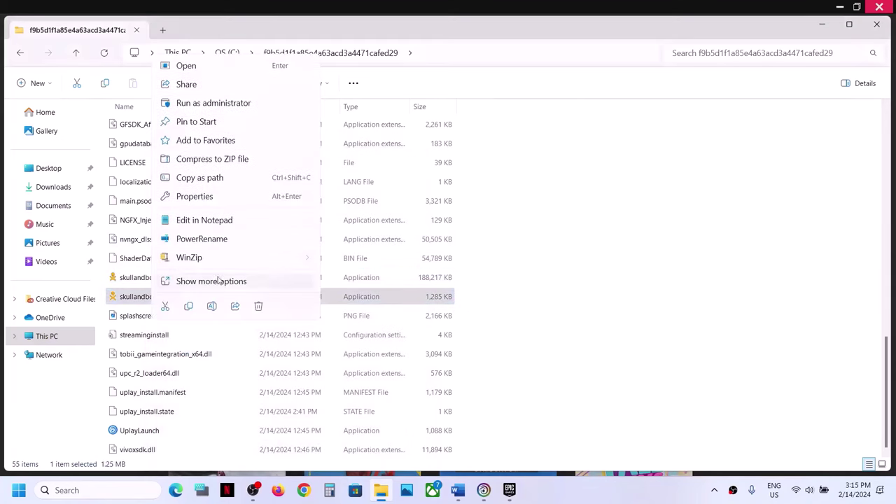
left_click(203, 197)
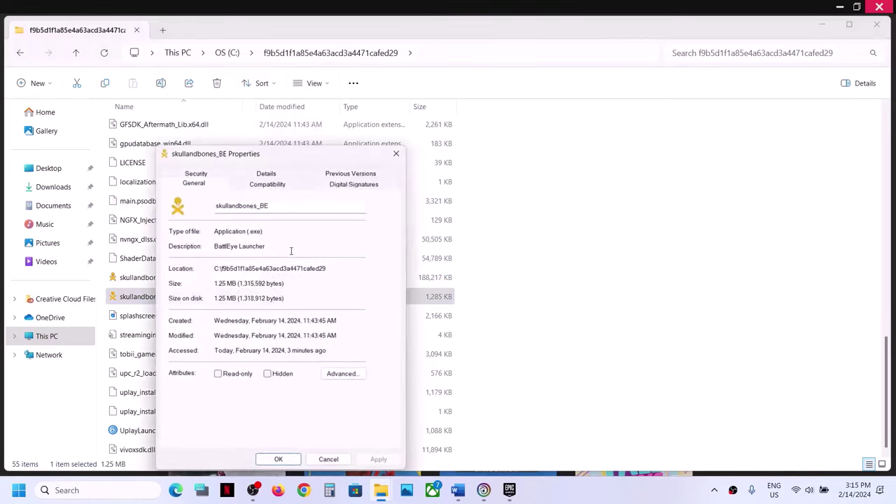
left_click(264, 186)
left_click(178, 355)
left_click(377, 460)
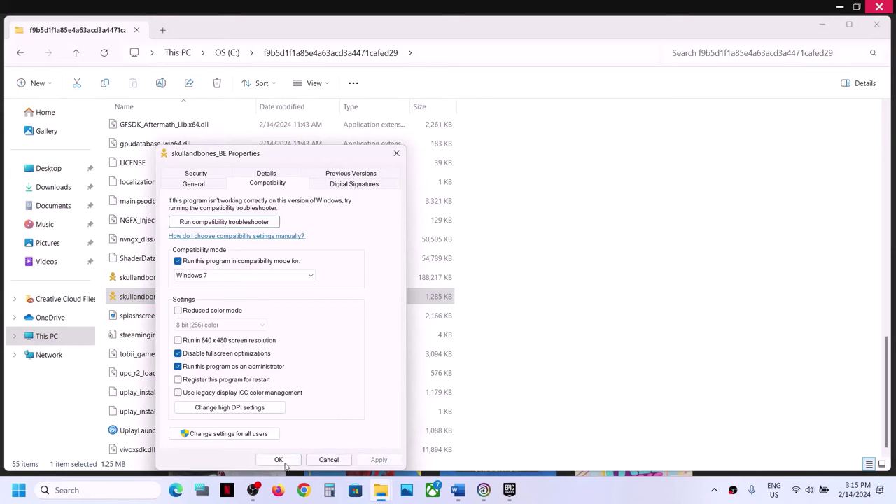
left_click(280, 460)
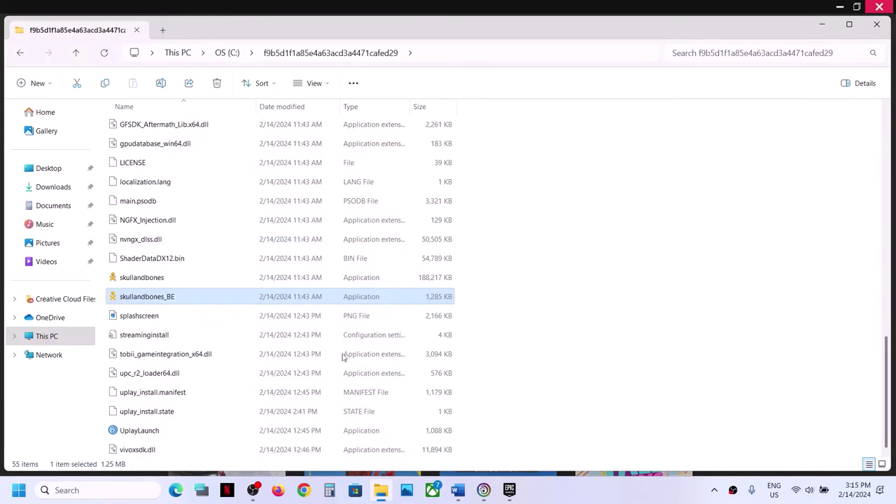
left_click(165, 278)
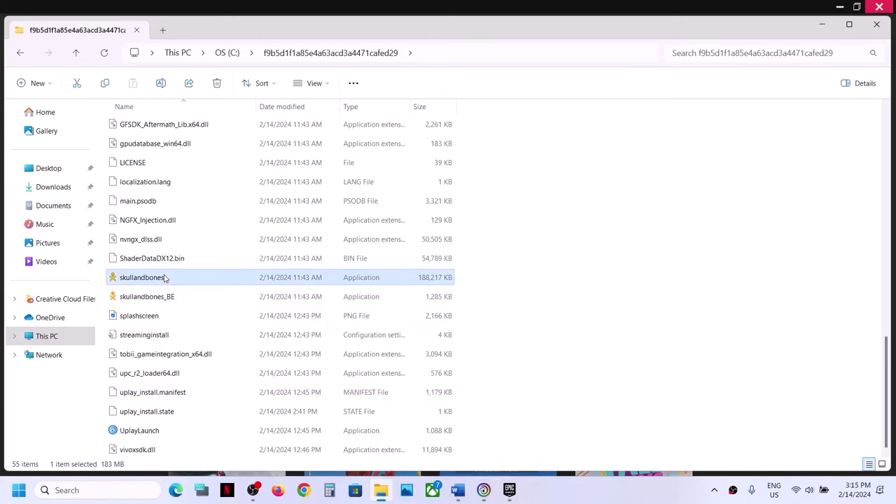
- Turn off Windows 7 compatibility mode and Run as administrator for skullandbones, then apply
right_click(165, 279)
left_click(232, 328)
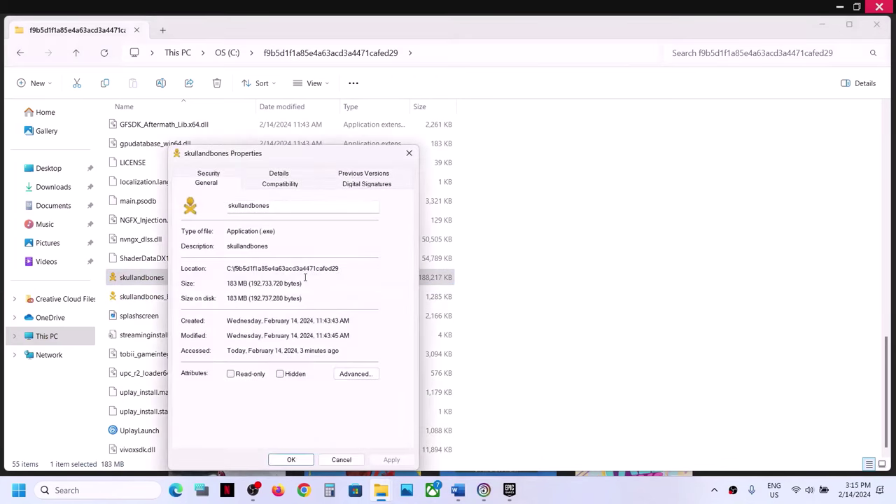
left_click(280, 185)
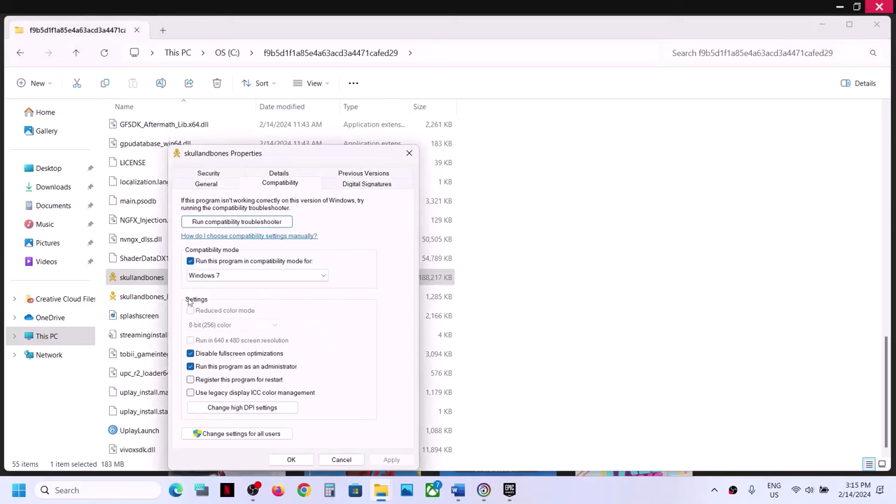
left_click(190, 261)
left_click(190, 366)
left_click(390, 460)
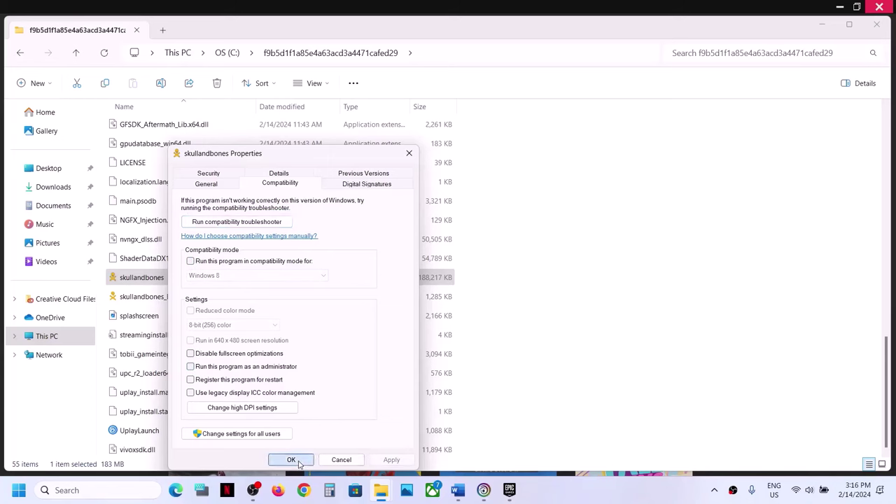
left_click(292, 460)
left_click(175, 299)
right_click(175, 300)
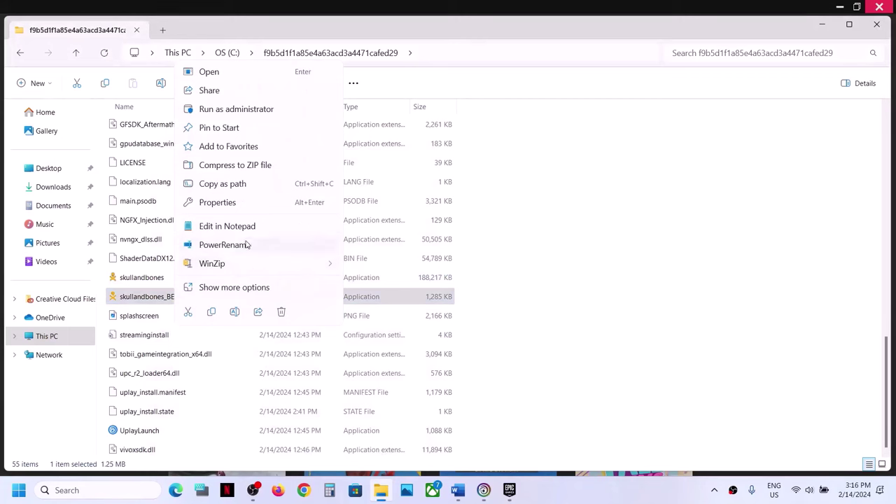
- Uncheck Windows 7 compatibility, administrator mode and fullscreen optimization override on skullandbones_BE, then apply
left_click(223, 203)
left_click(266, 183)
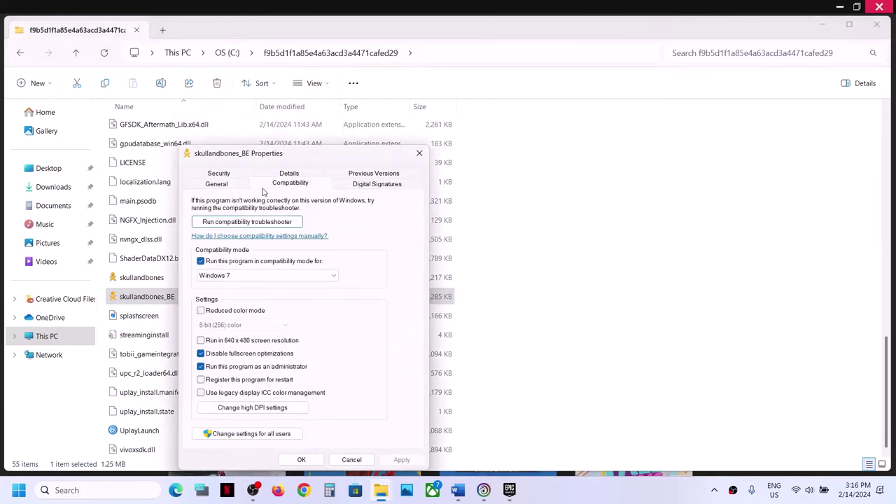
left_click(201, 261)
left_click(201, 367)
left_click(201, 353)
left_click(396, 460)
left_click(301, 460)
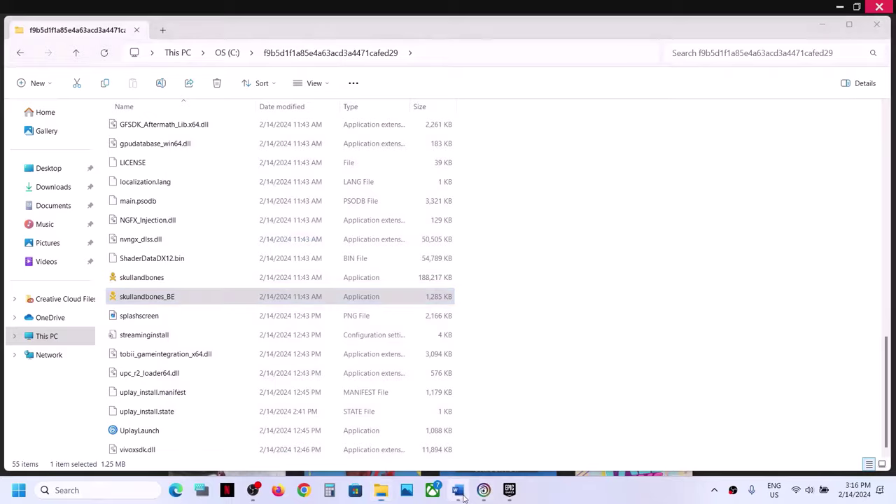
left_click(458, 490)
- Highlight the Uninstall & Reinstall Battleye step in the notes, then select the battleye folder
left_click_drag(356, 343, 772, 351)
left_click(820, 84)
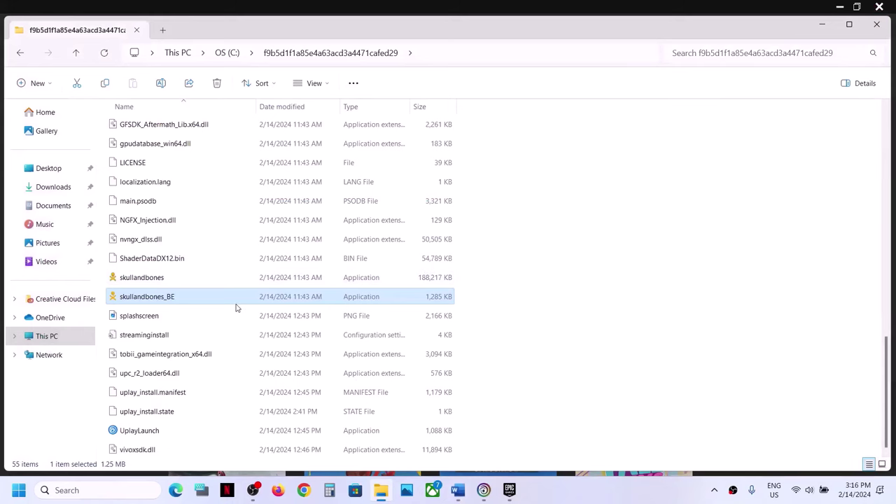
scroll(236, 308, "up", 10)
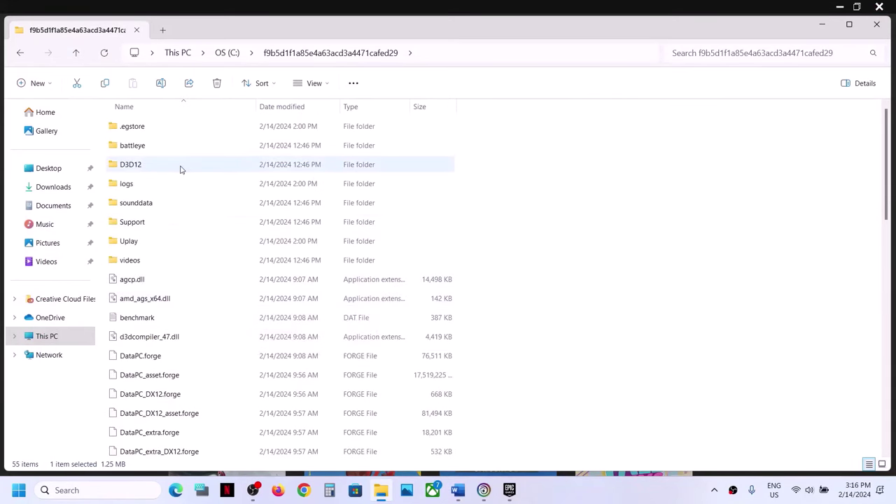
left_click(136, 147)
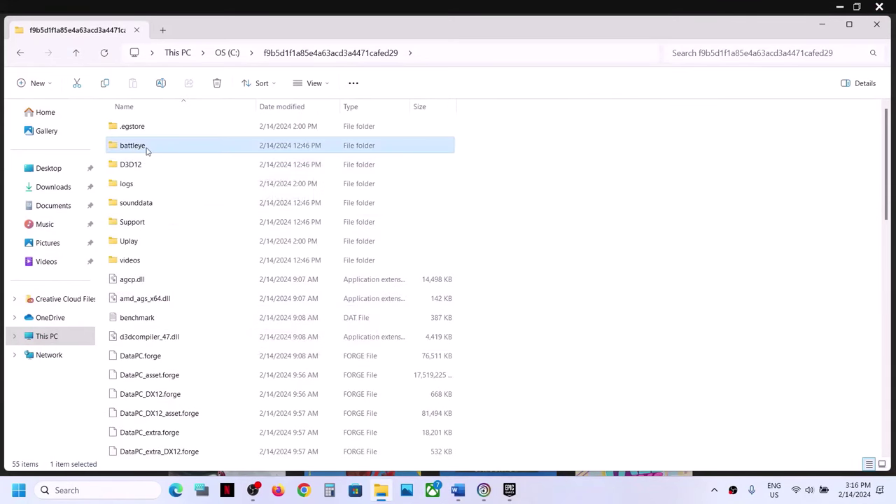
- Open the battleye folder and run uninstall_battleye as administrator, confirming the service removal
double_click(147, 150)
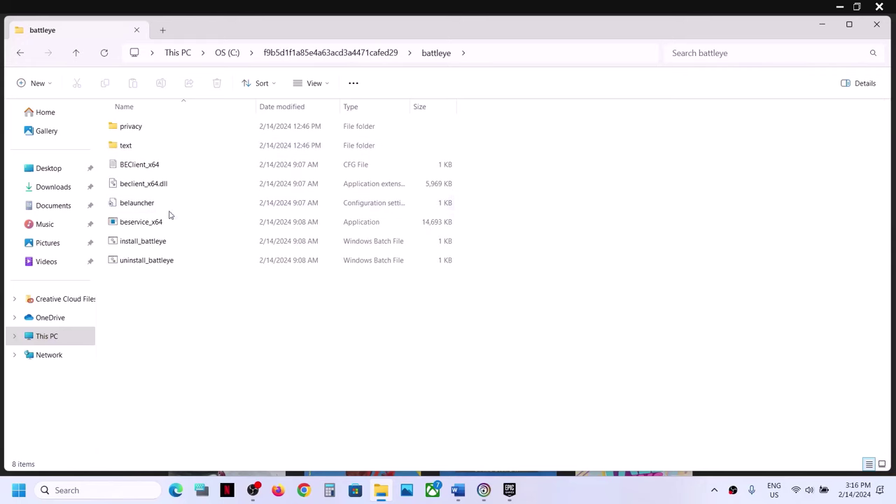
left_click(165, 265)
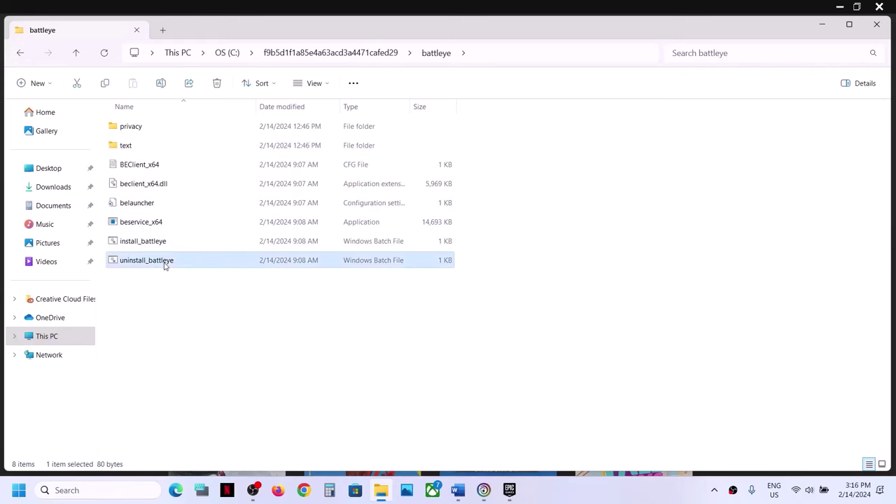
right_click(170, 266)
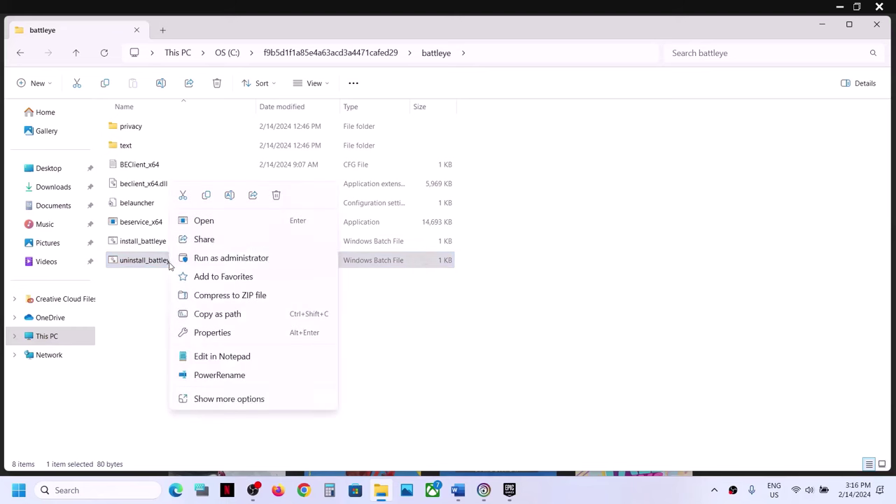
left_click(238, 258)
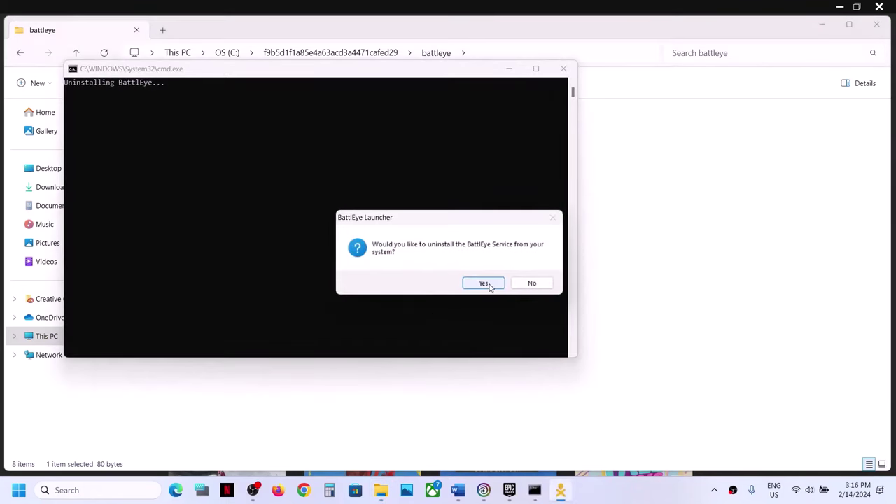
left_click(490, 287)
left_click(489, 286)
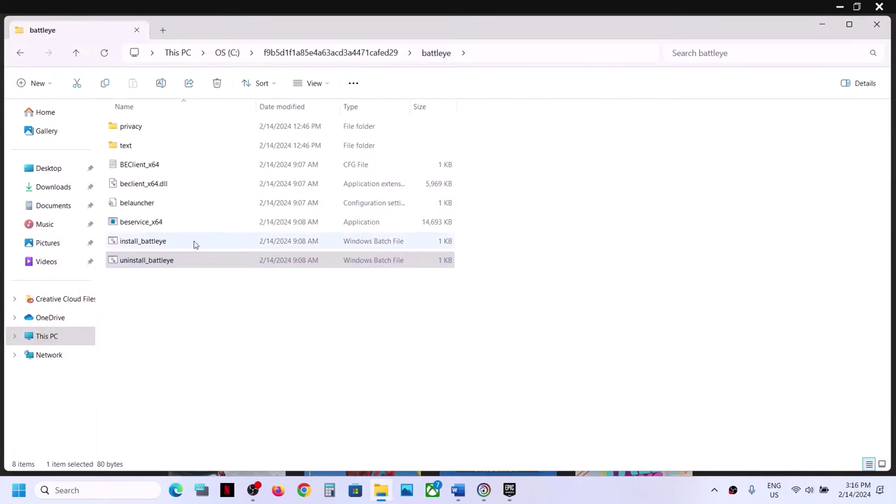
- Run install_battleye as administrator, then rerun uninstall_battleye to remove the BattlEye Service
left_click(136, 244)
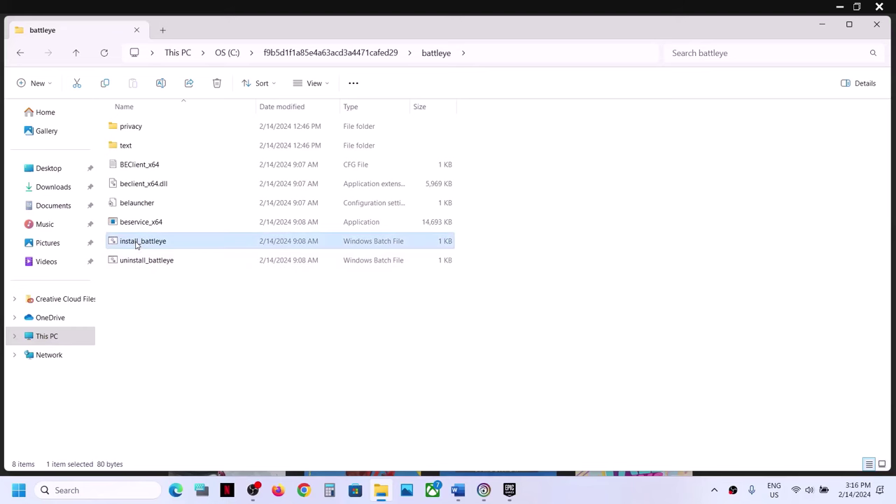
right_click(136, 245)
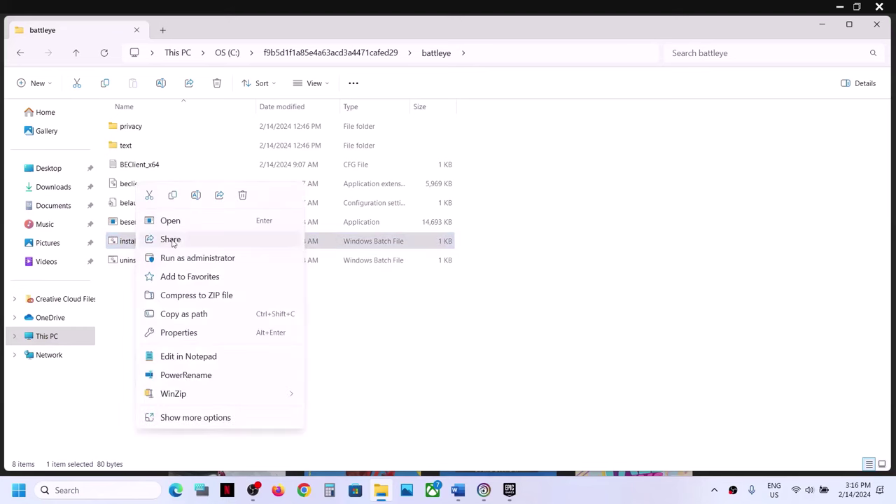
left_click(198, 258)
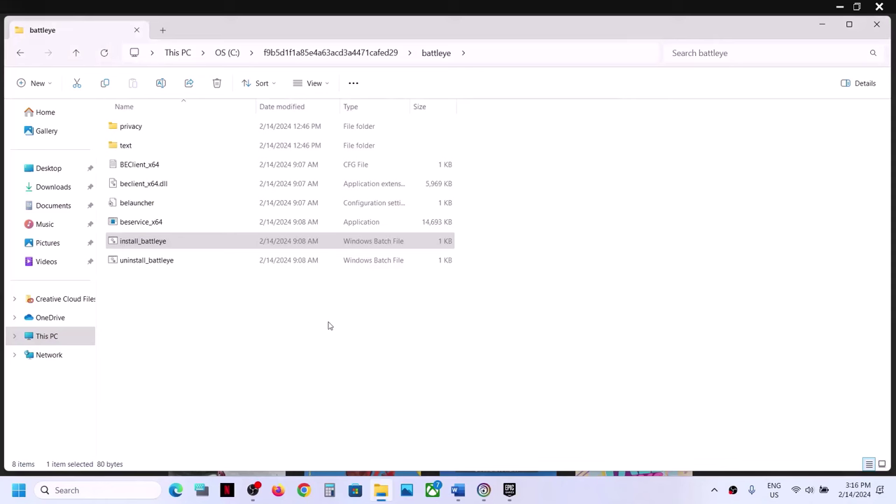
left_click(147, 261)
right_click(157, 263)
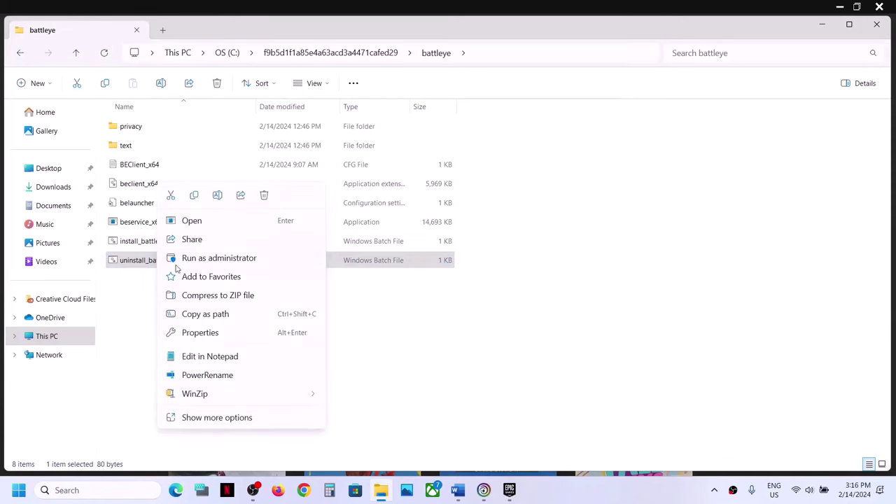
left_click(217, 258)
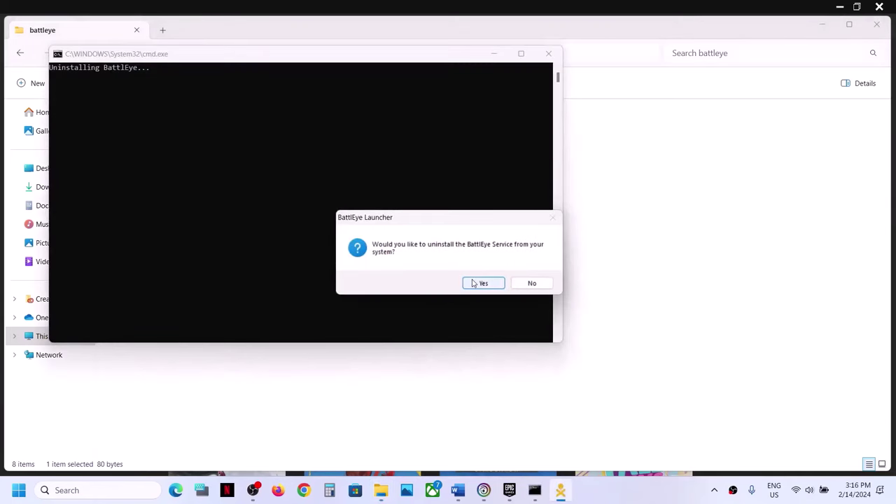
left_click(482, 282)
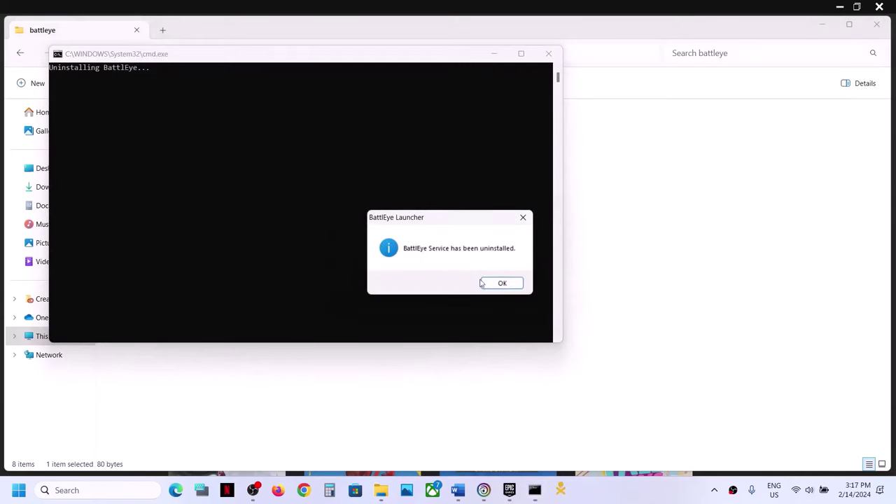
left_click(482, 283)
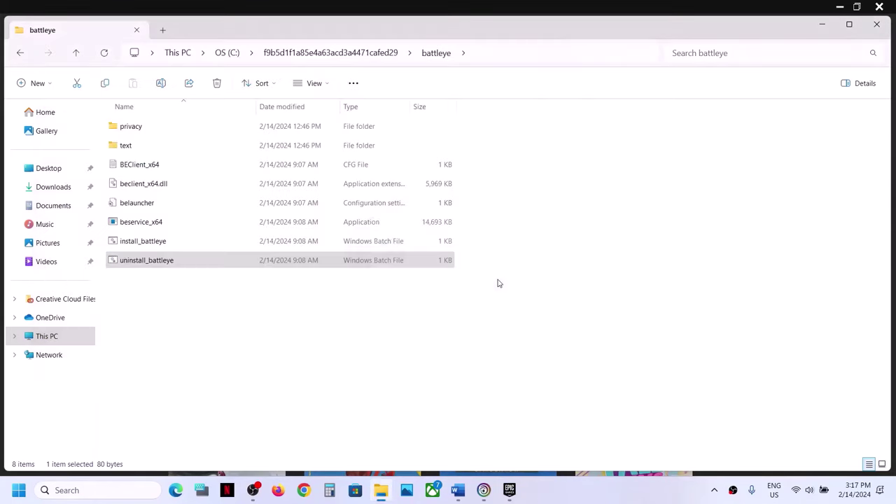
- Launch Skull and Bones from Ubisoft Connect, accept the BattlEye notice, then close the game window
left_click(484, 490)
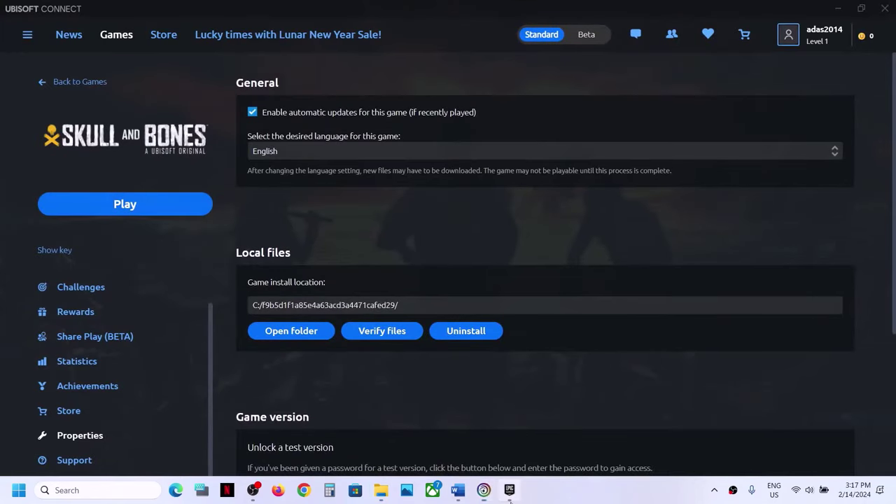
left_click(509, 492)
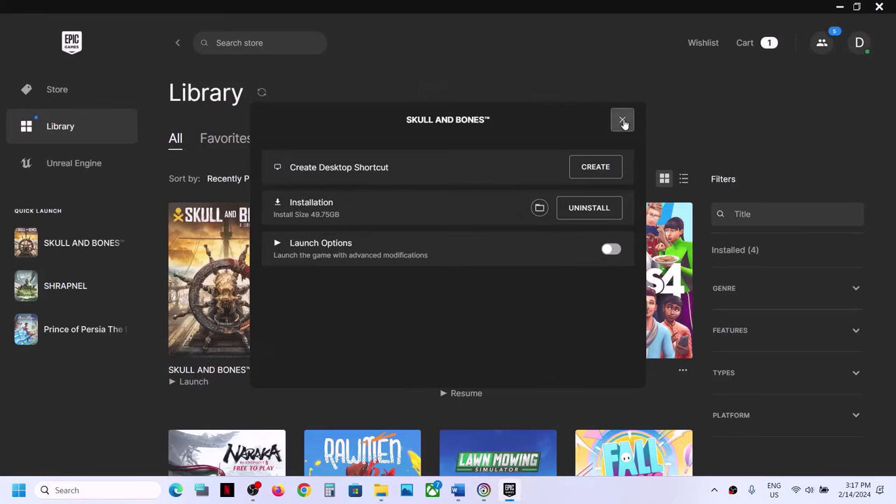
left_click(623, 119)
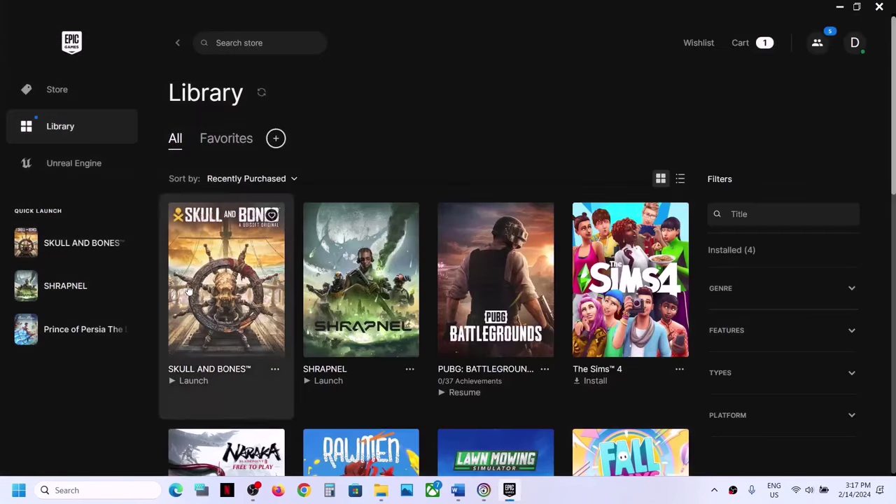
left_click(483, 490)
left_click(144, 209)
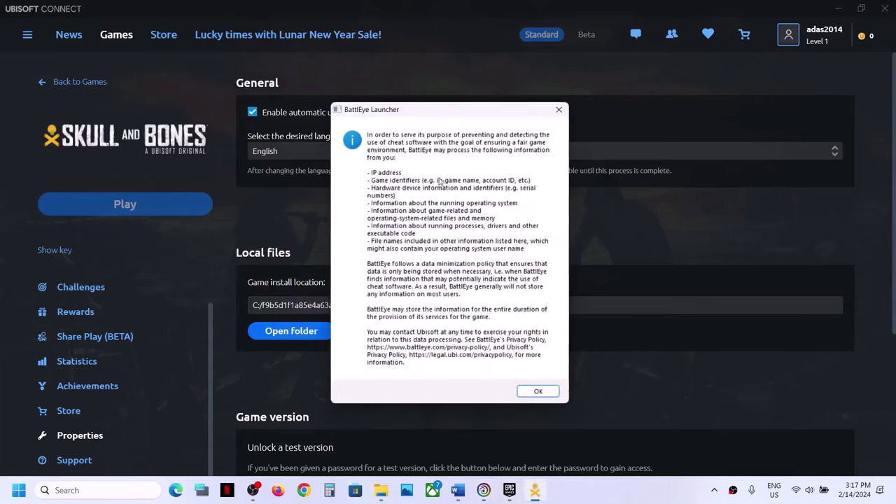
left_click(536, 392)
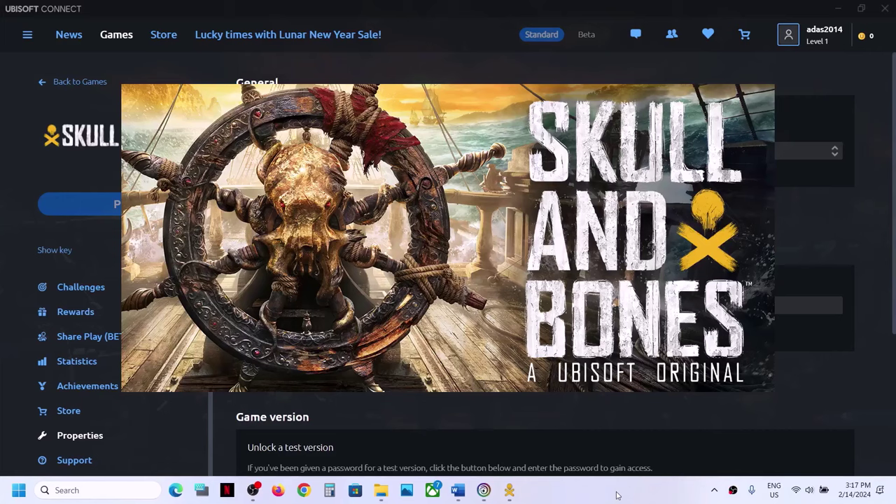
right_click(509, 490)
left_click(515, 460)
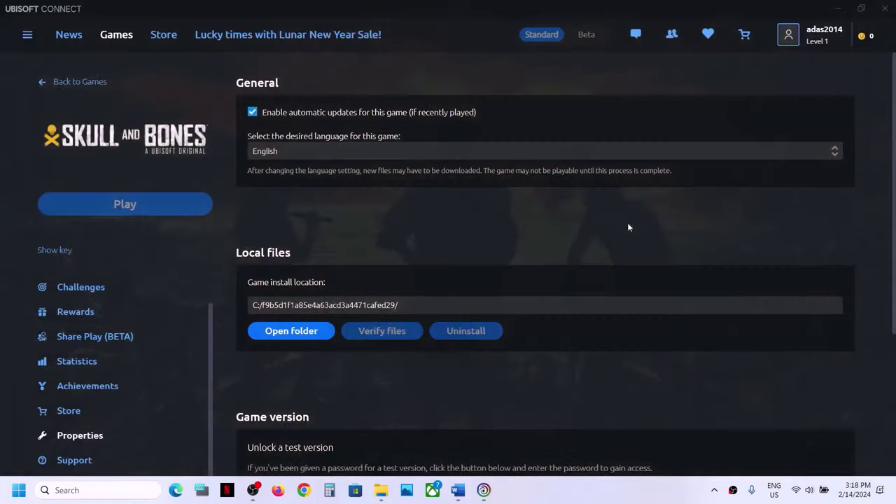
- Scroll the Word notes to Step 4's clean driver installation and highlight the nvidia.com link
left_click(458, 490)
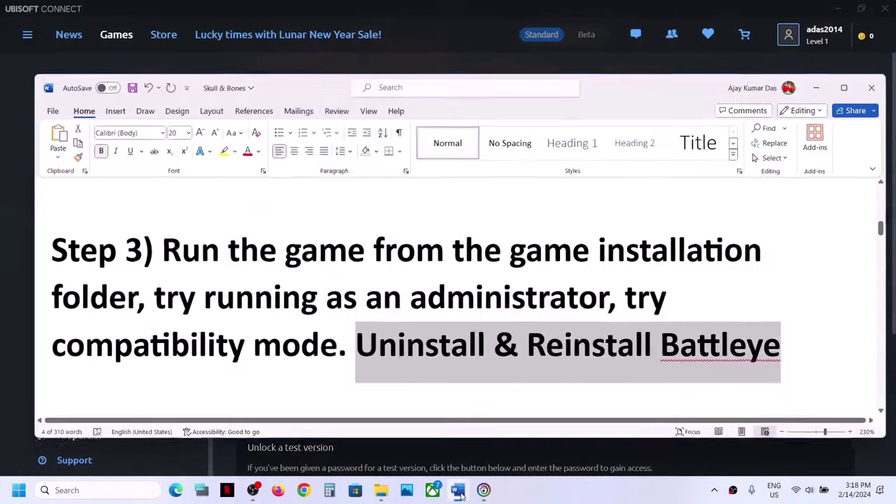
scroll(415, 343, "down", 5)
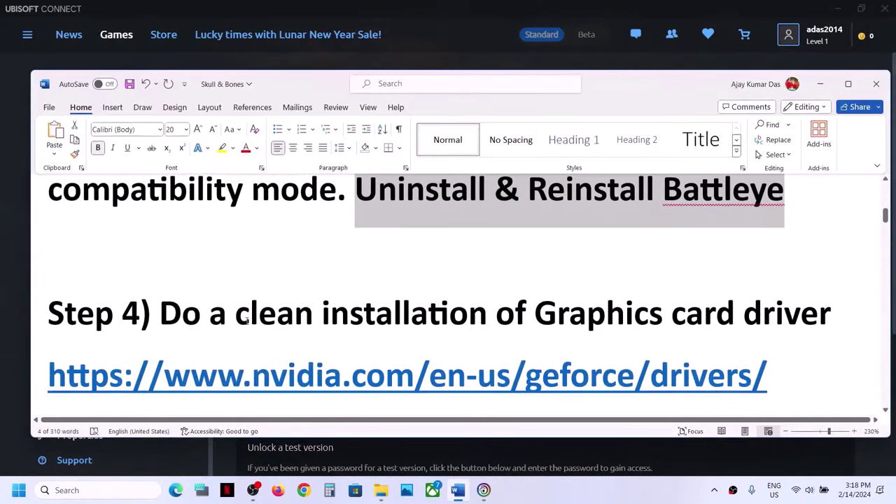
left_click_drag(180, 317, 741, 317)
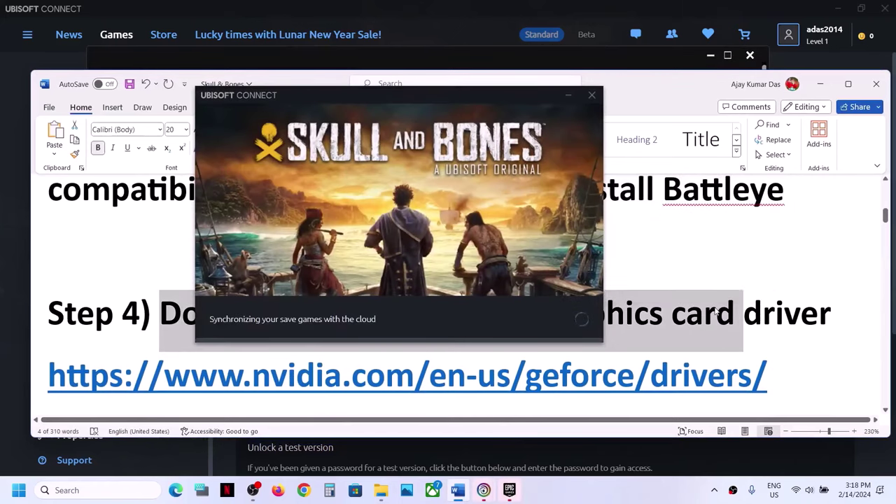
left_click(717, 308)
scroll(617, 317, "down", 2)
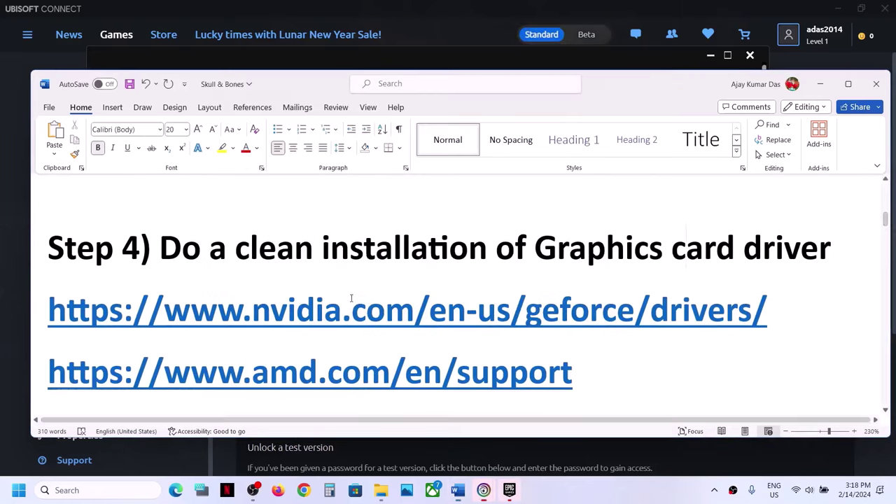
left_click_drag(217, 371, 299, 373)
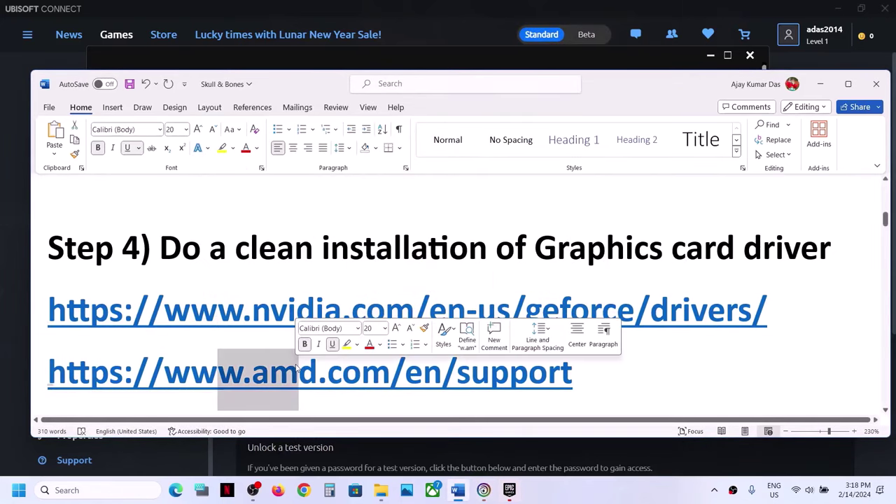
left_click_drag(261, 321, 416, 312)
- In Manual Driver Search choose GeForce, RTX 30 Series (Notebooks) and RTX 3050 Laptop GPU
left_click(615, 493)
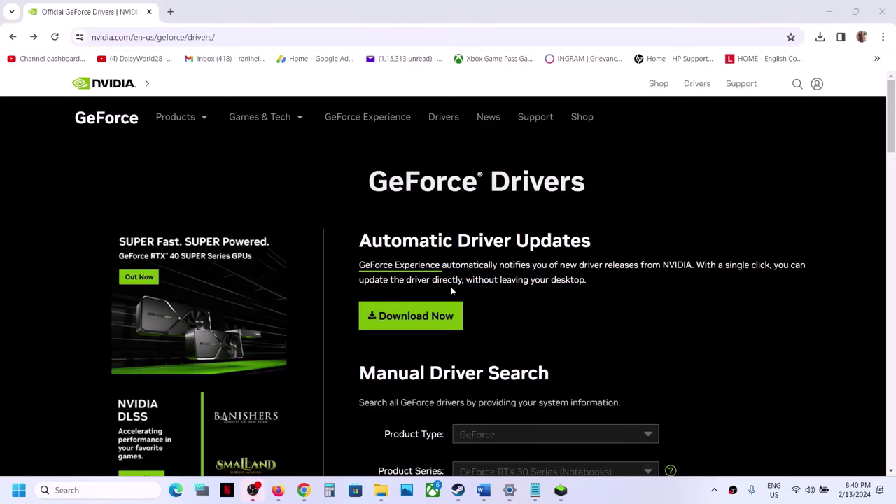
scroll(527, 297, "down", 3)
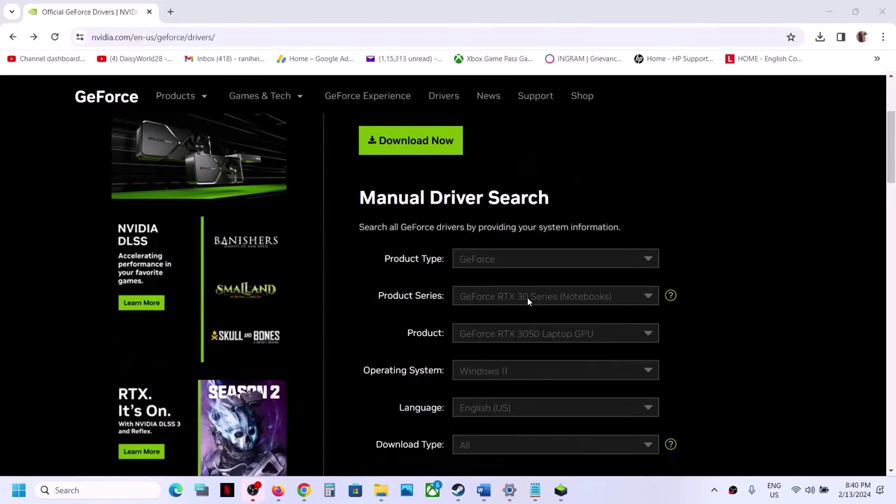
left_click(509, 264)
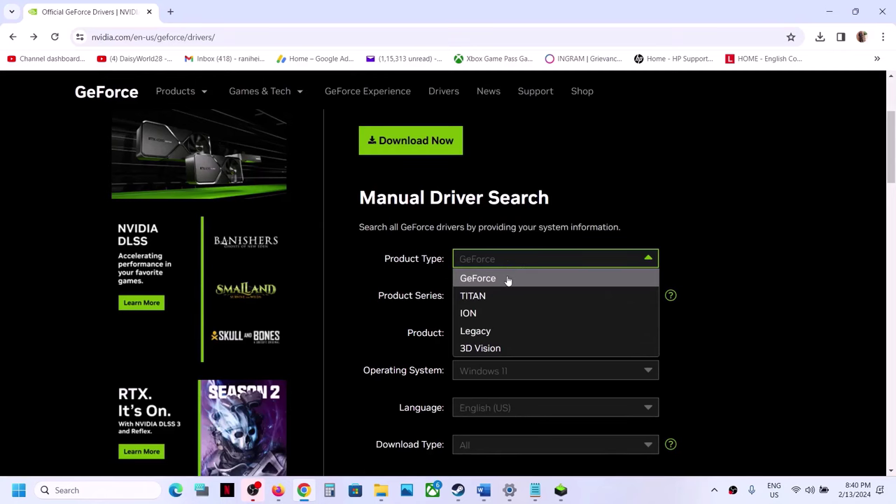
left_click(511, 279)
left_click(538, 301)
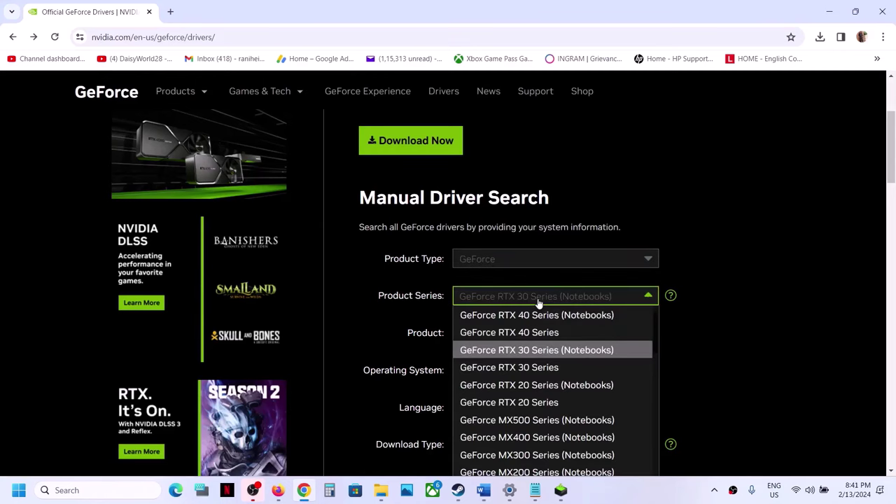
left_click(582, 351)
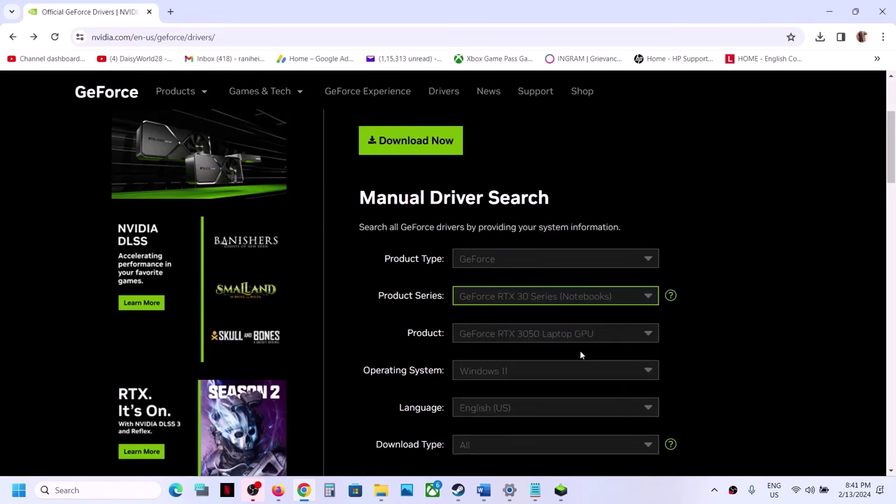
left_click(538, 336)
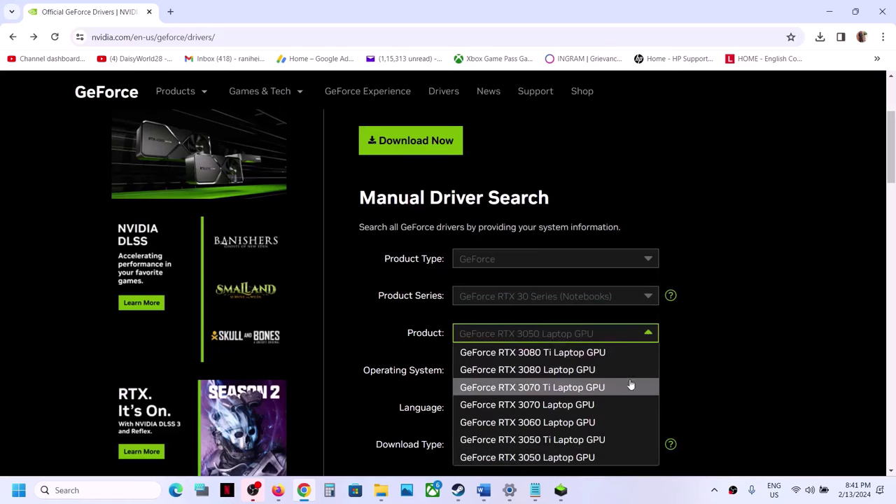
left_click(566, 457)
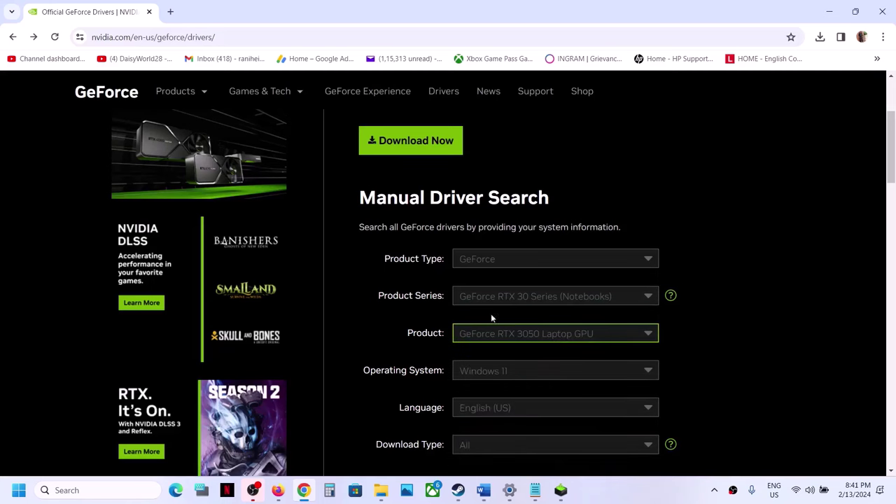
- Set Windows 11 as the operating system, search, and review the top driver result
scroll(498, 320, "down", 2)
left_click(519, 262)
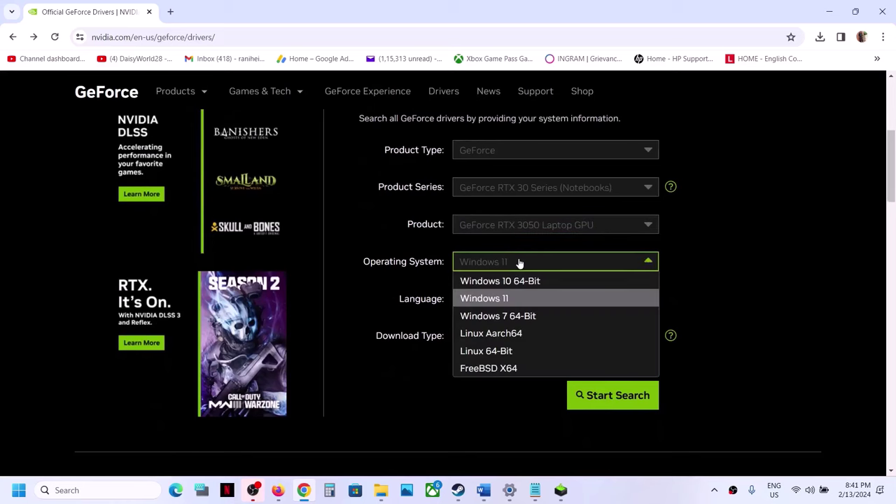
left_click(517, 299)
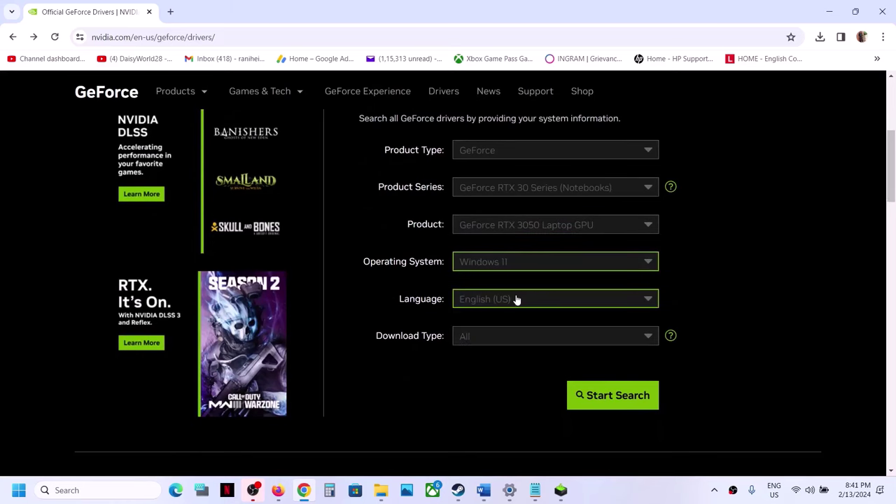
left_click(595, 399)
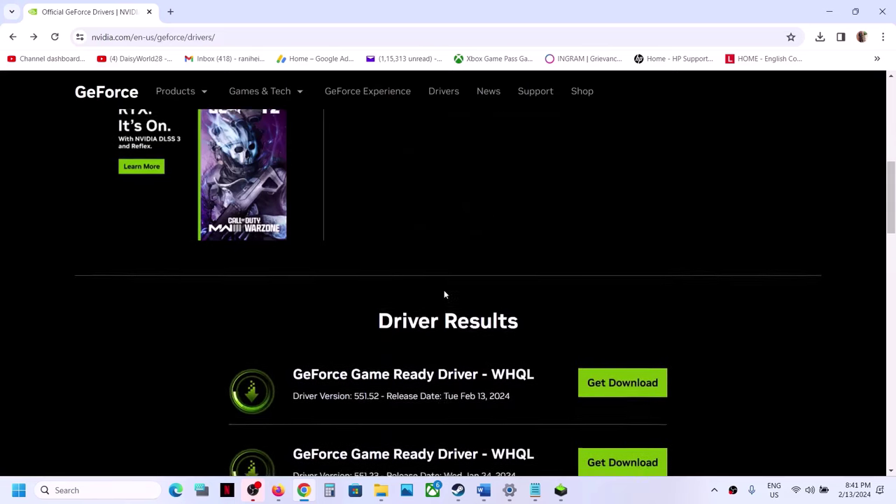
left_click_drag(289, 234, 477, 231)
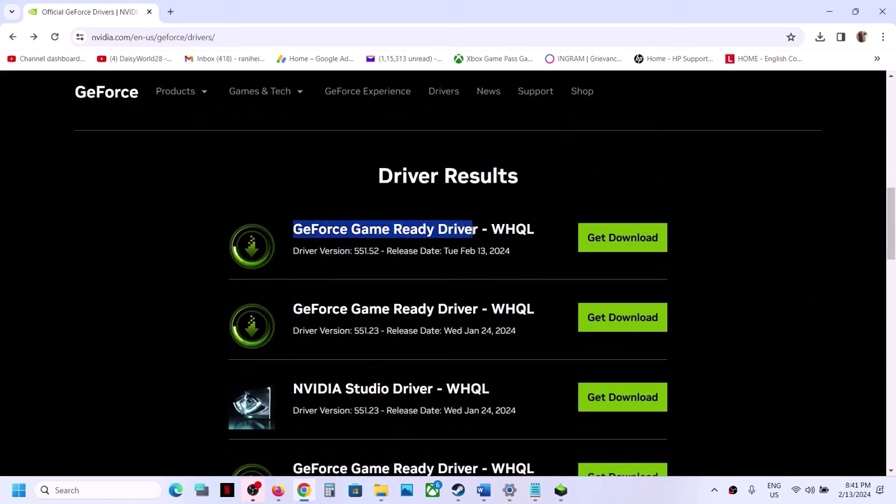
left_click_drag(289, 252, 357, 253)
left_click(380, 251)
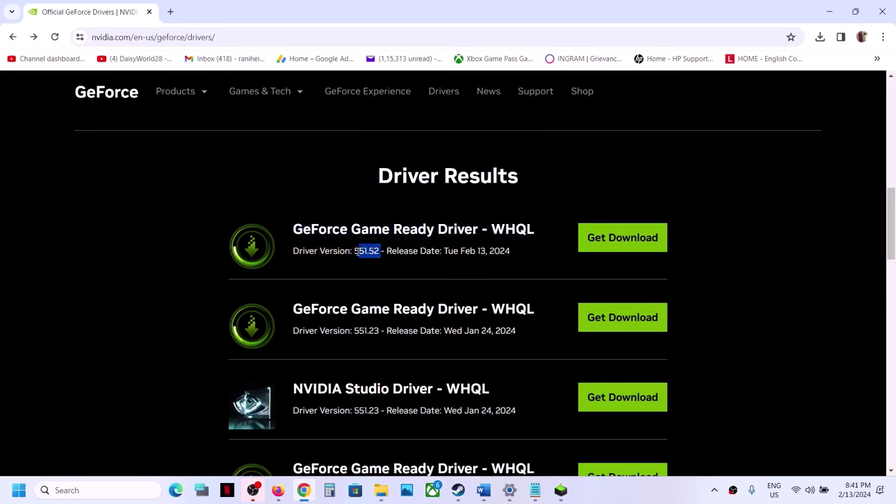
- Download Game Ready Driver 551.52 and accept the NVIDIA installer license agreement
left_click(601, 237)
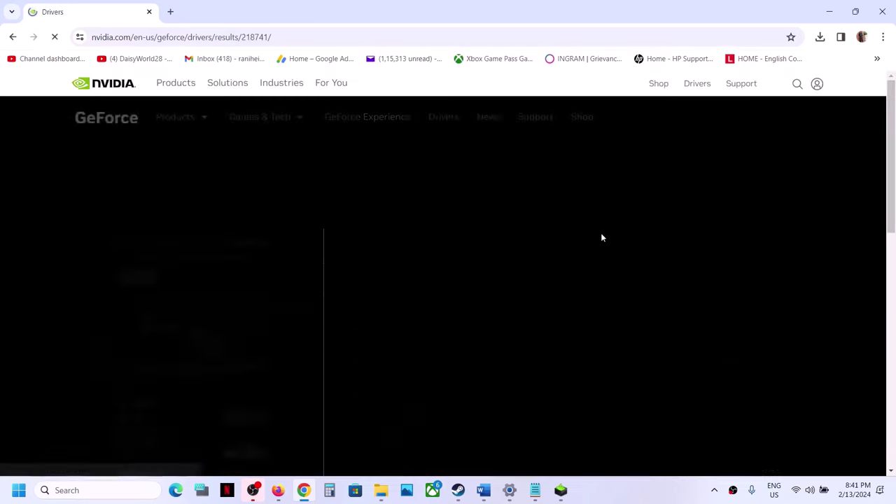
left_click(770, 208)
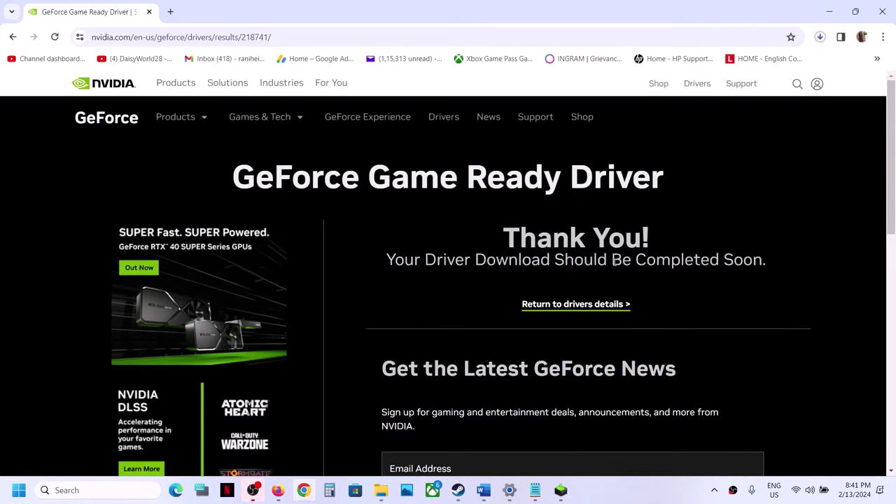
left_click(560, 490)
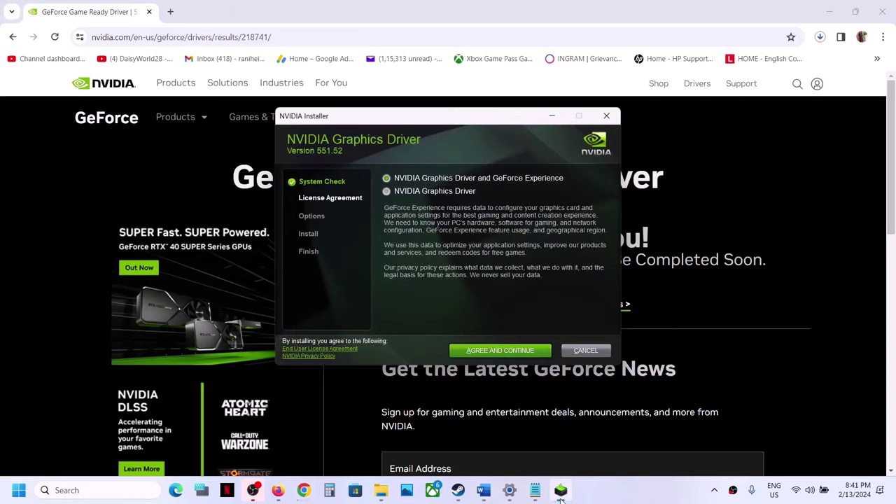
left_click(513, 352)
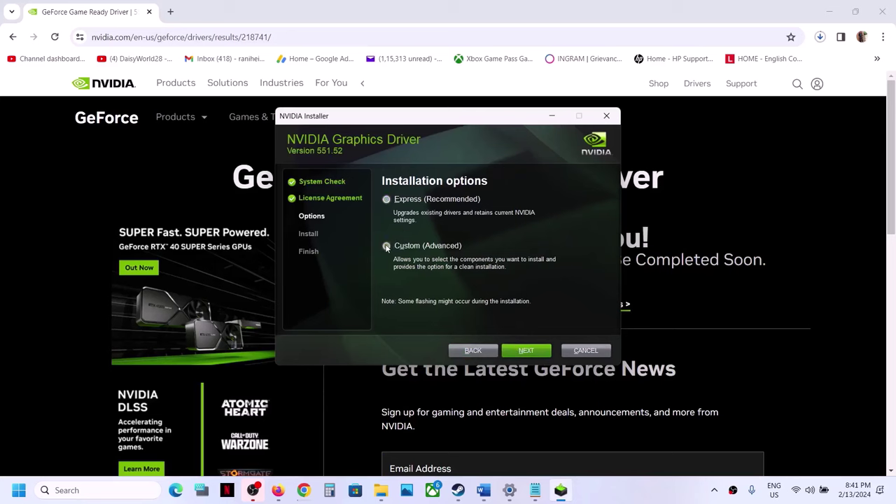
- Run a custom, clean installation of NVIDIA graphics driver 551.52
left_click(531, 353)
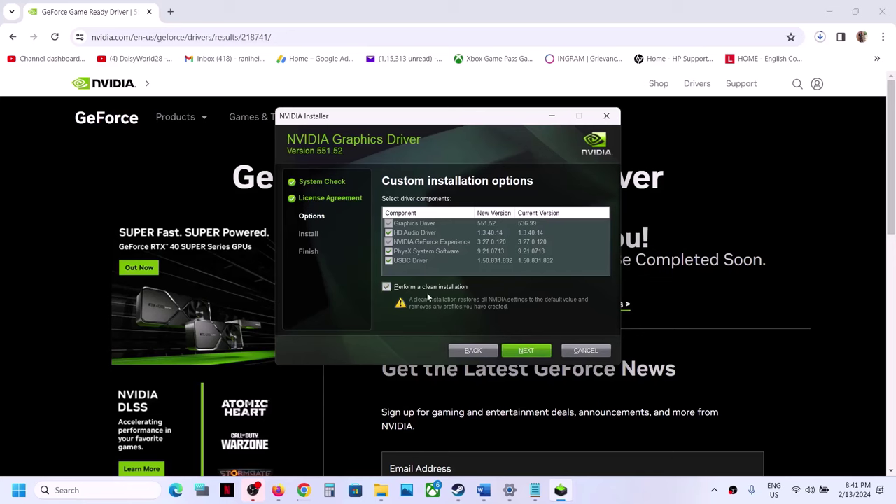
left_click(526, 351)
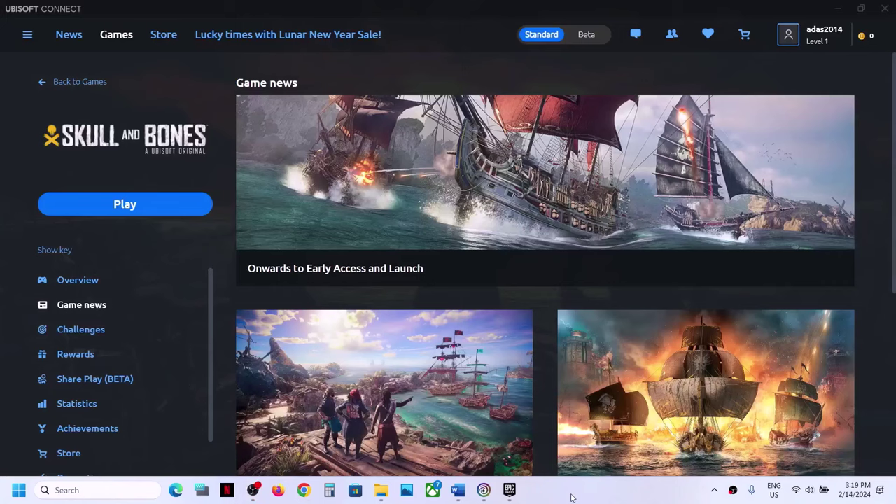
- Read Step 5 in Word about running the game on the dedicated graphics card
scroll(373, 336, "down", 5)
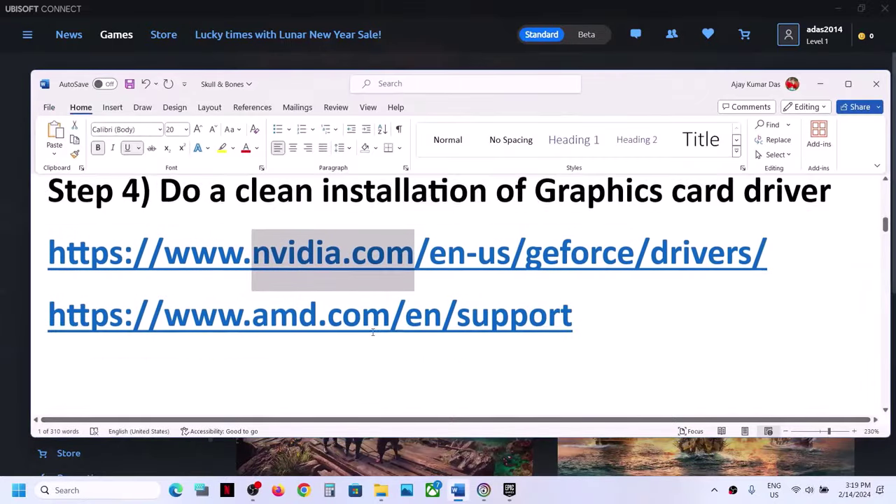
left_click_drag(201, 264, 572, 301)
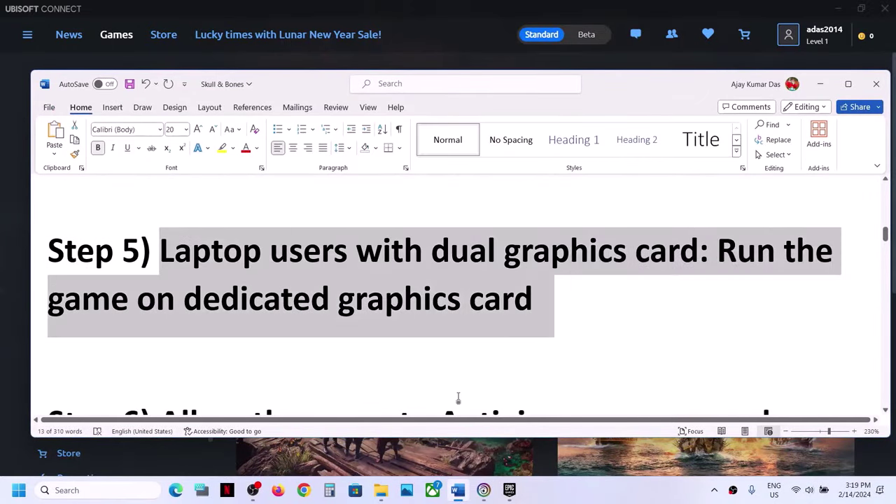
double_click(400, 286)
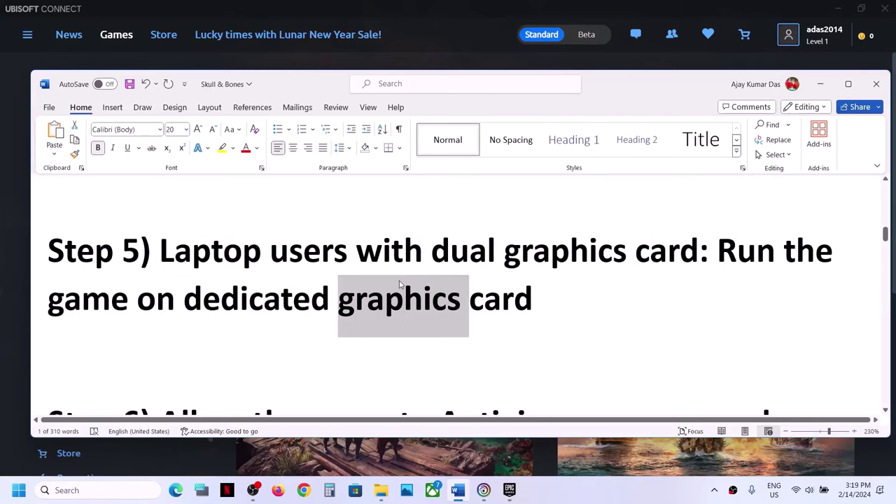
- Search Windows for 'graphics settings' and open the Graphics settings page
left_click(112, 488)
type("graphics settings")
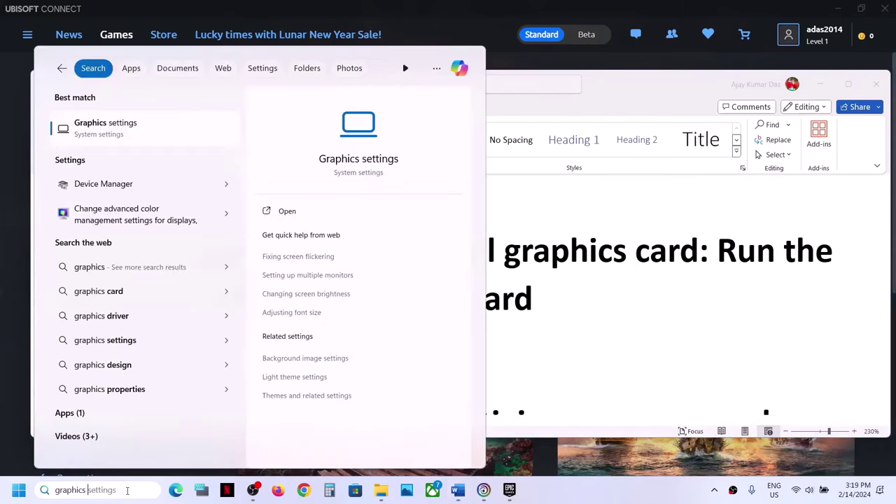
left_click(106, 126)
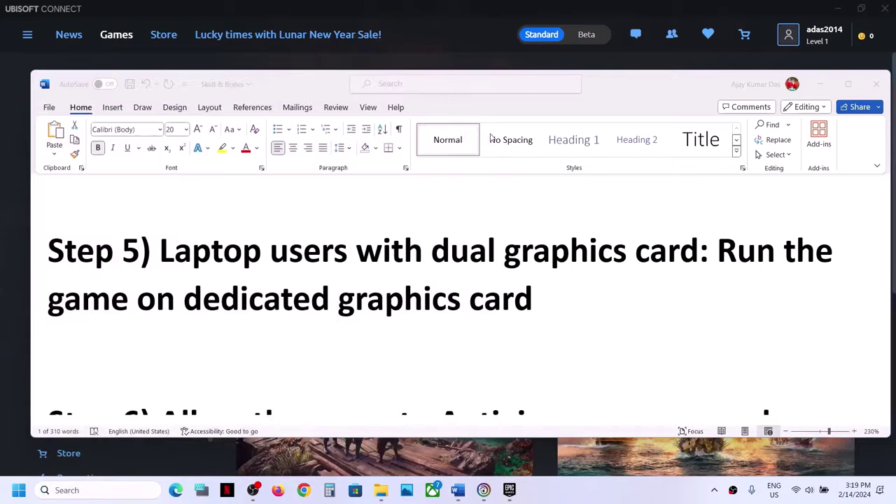
- Add skullandbones.exe from the C: game folder as a custom app set to High performance
left_click(280, 209)
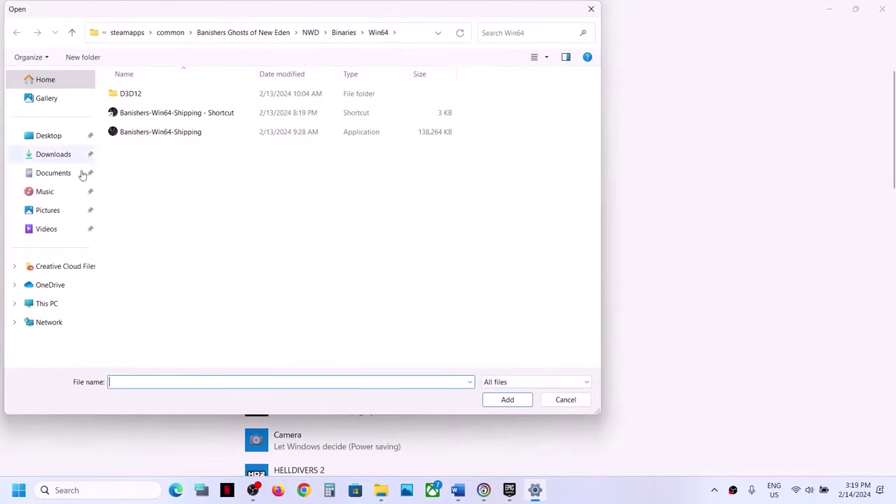
left_click(55, 304)
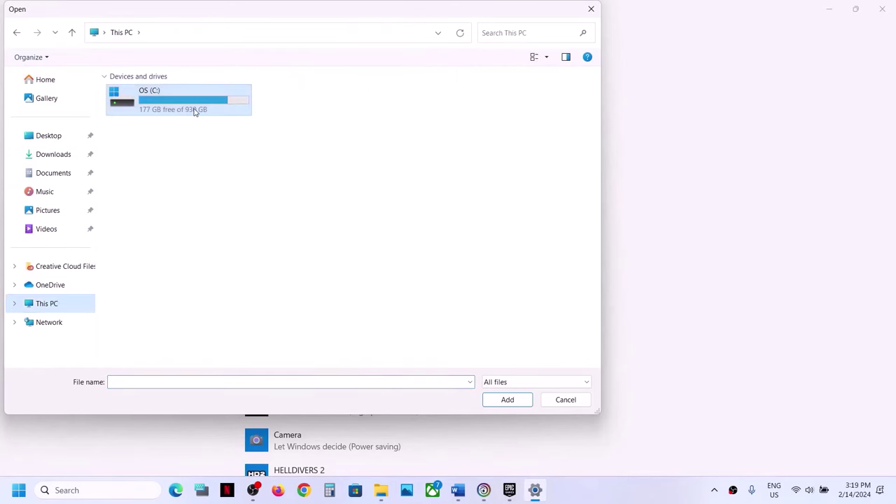
double_click(195, 112)
double_click(179, 213)
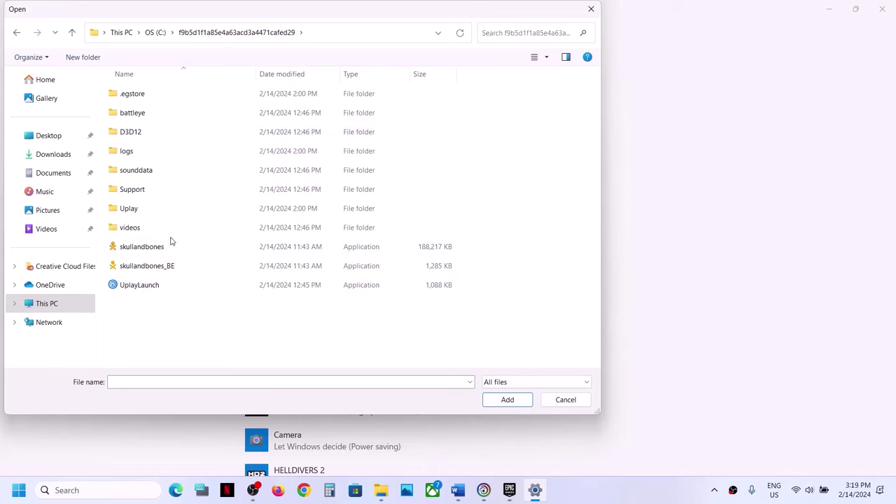
left_click(149, 250)
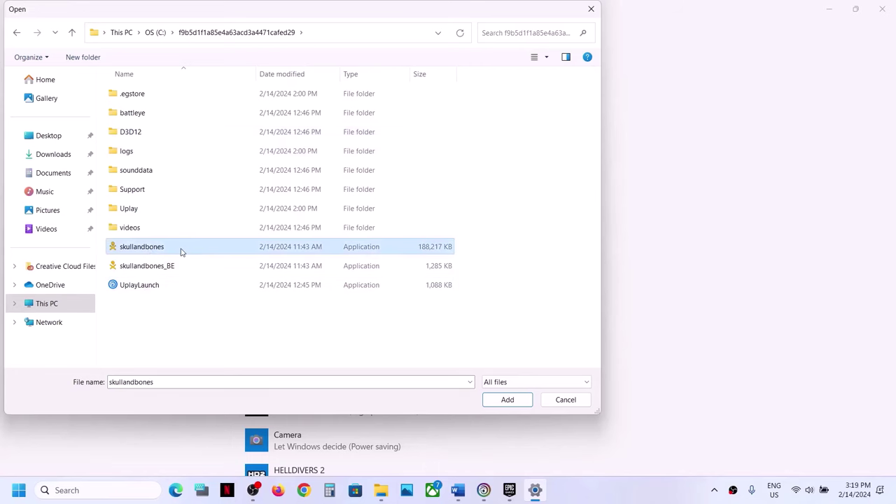
left_click(507, 400)
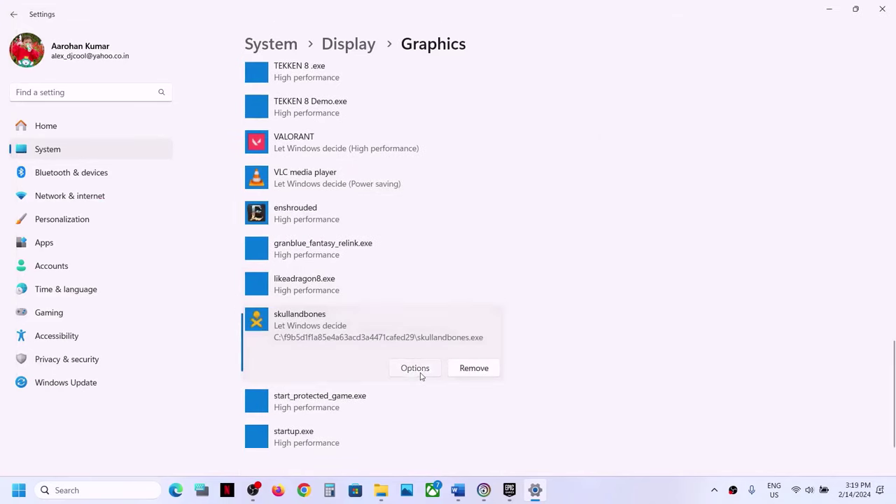
left_click(417, 369)
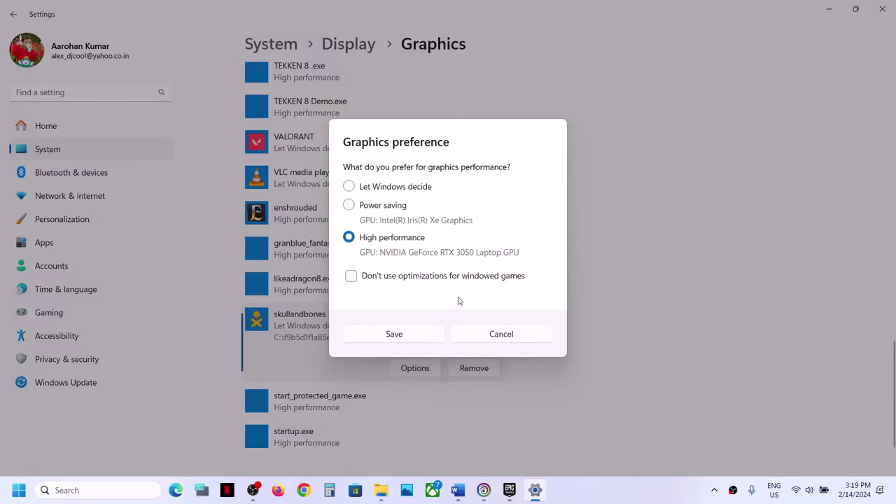
left_click(394, 334)
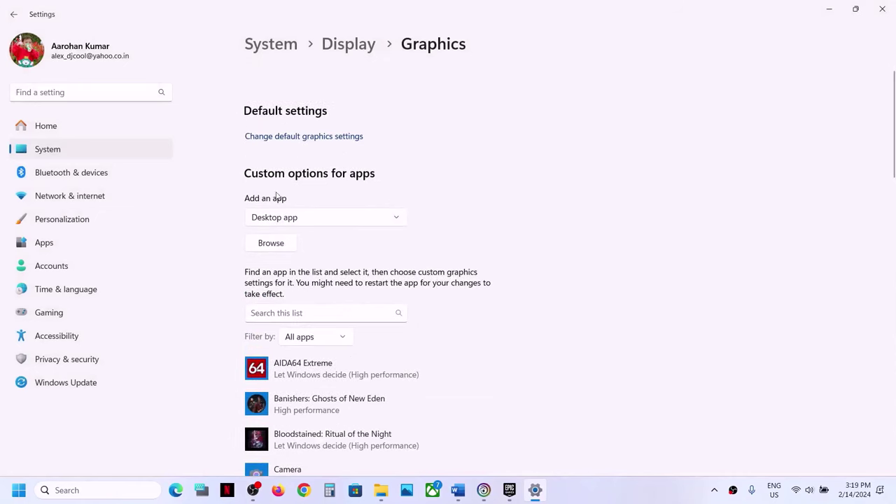
- Add skullandbones_BE.exe (BattlEye Launcher) with High performance, then return to the Word notes
left_click(275, 249)
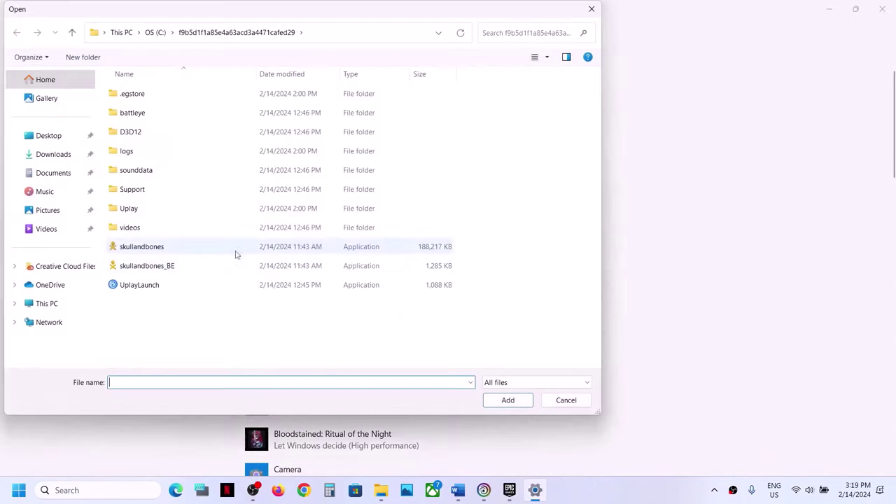
left_click(166, 269)
left_click(507, 400)
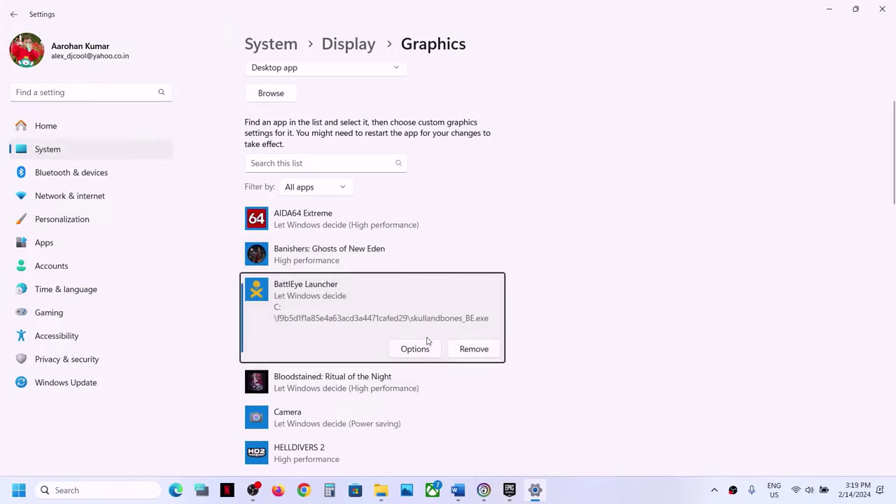
left_click(416, 350)
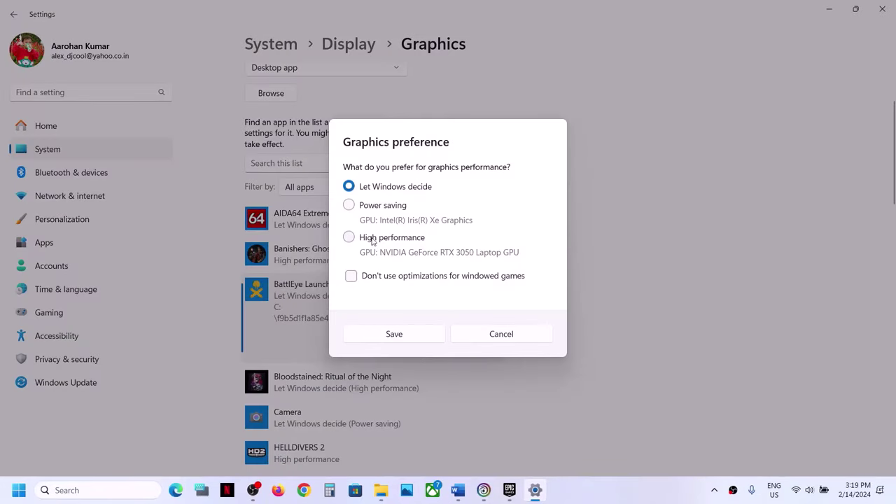
left_click(418, 339)
mouse_move(492, 482)
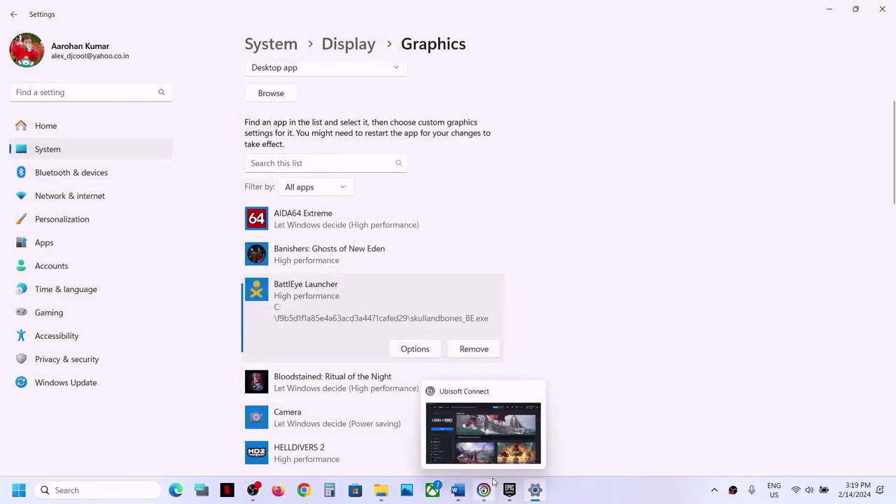
left_click(460, 494)
- Read Step 6 on allowing the game through antivirus and Windows Security, then return to Settings
scroll(346, 301, "down", 5)
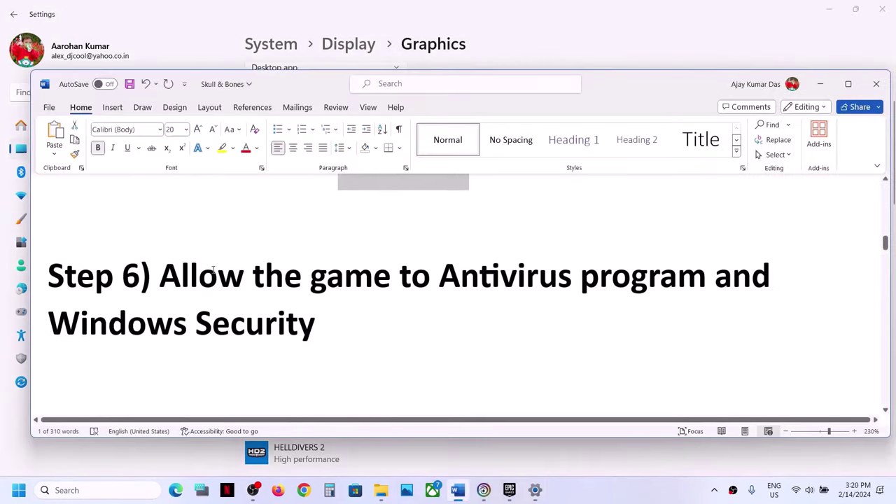
left_click_drag(203, 273, 414, 325)
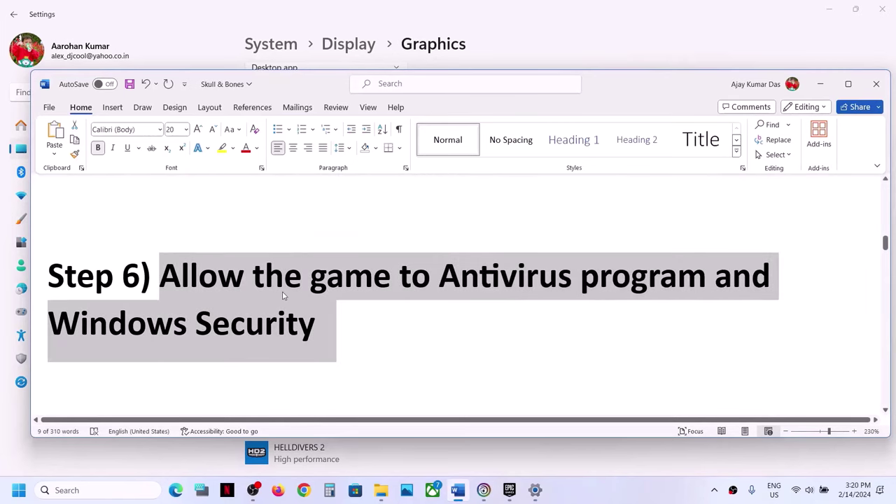
left_click(284, 287)
left_click_drag(160, 274, 647, 269)
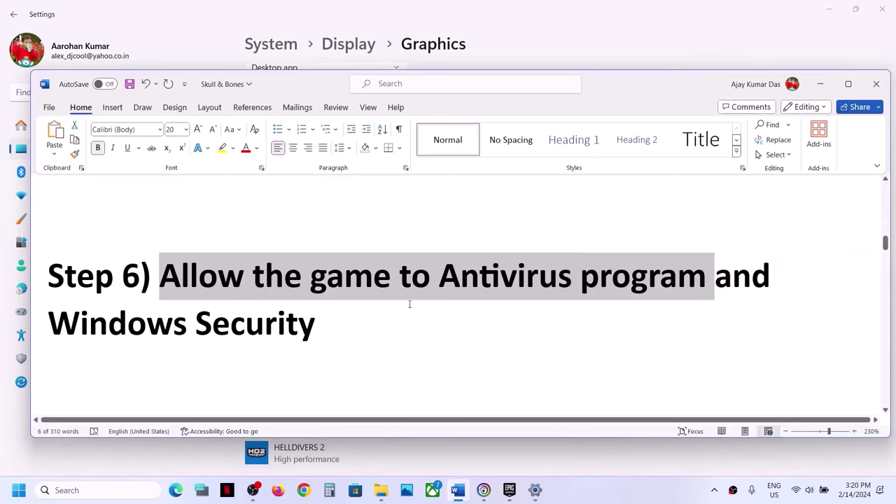
left_click_drag(352, 321, 147, 324)
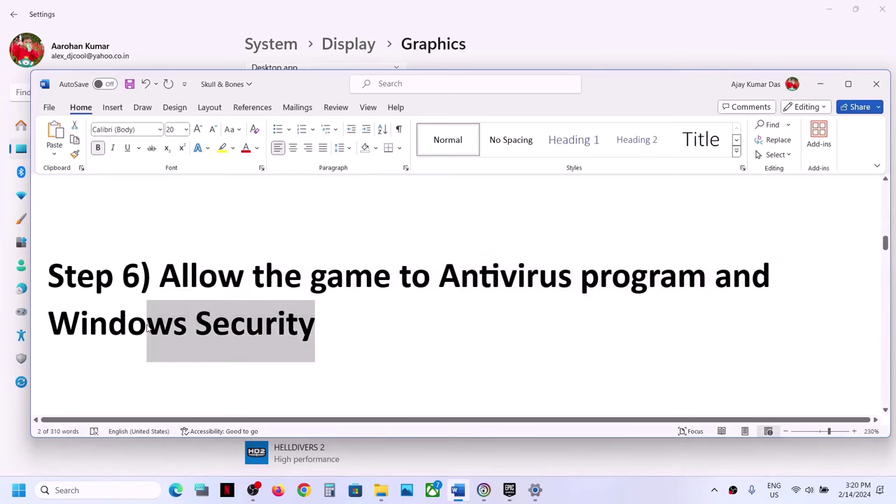
key("alt+Tab")
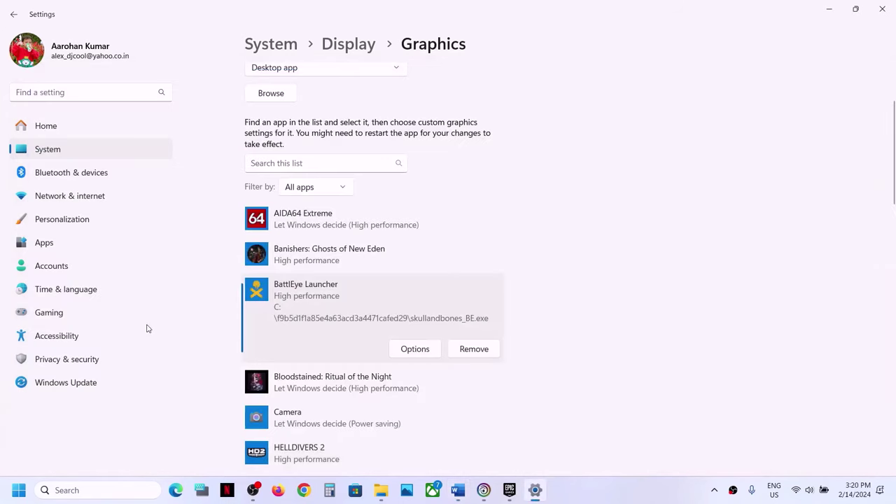
- Go via Windows Security's Virus & threat protection to allowing an app through Controlled folder access
left_click(72, 360)
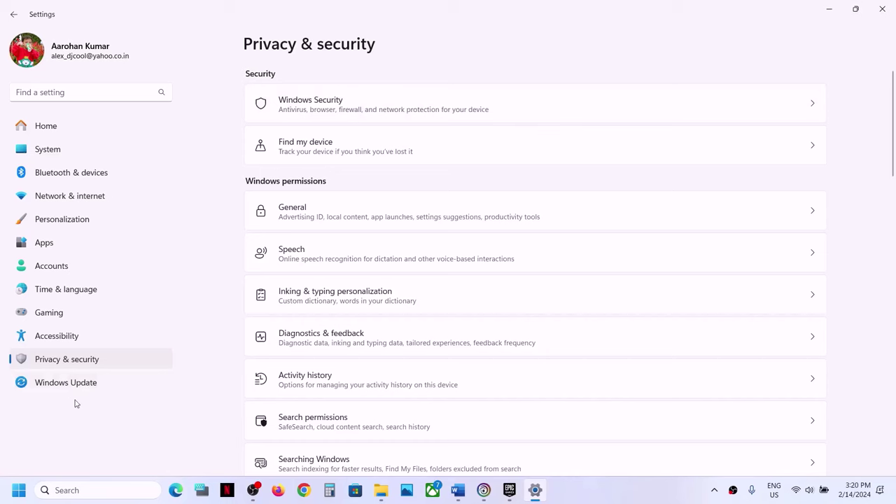
left_click(322, 105)
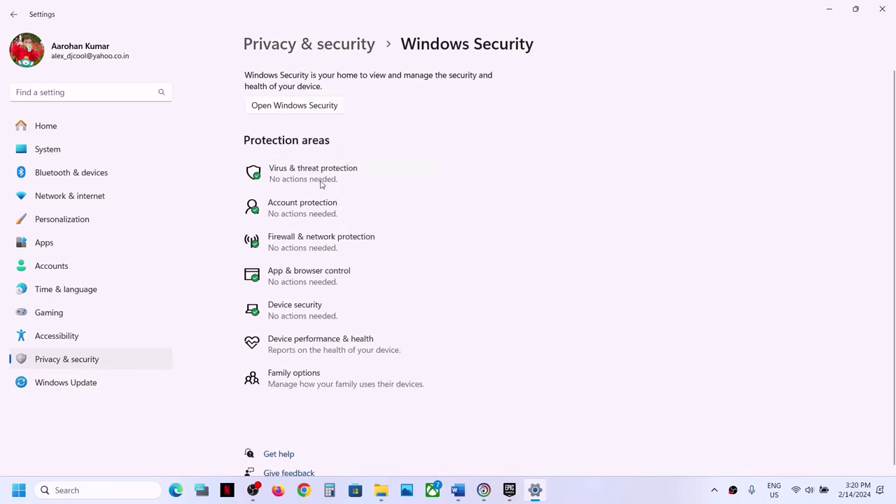
left_click(322, 184)
scroll(382, 248, "down", 3)
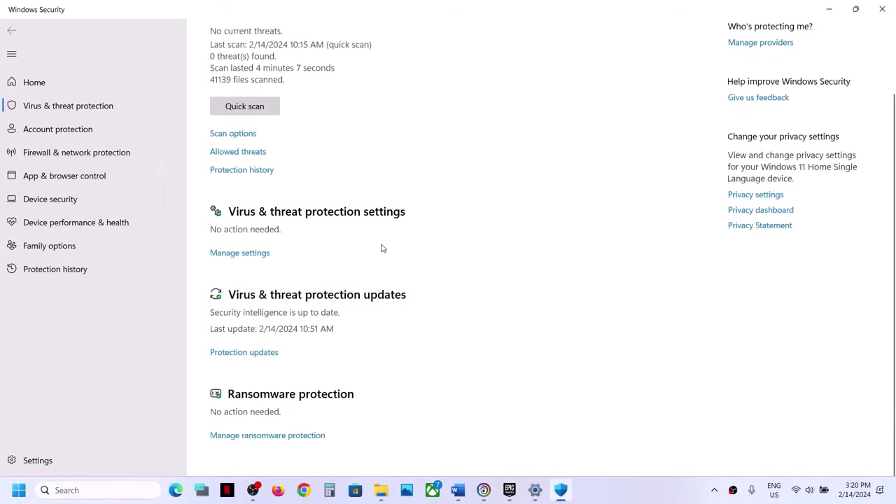
left_click(281, 441)
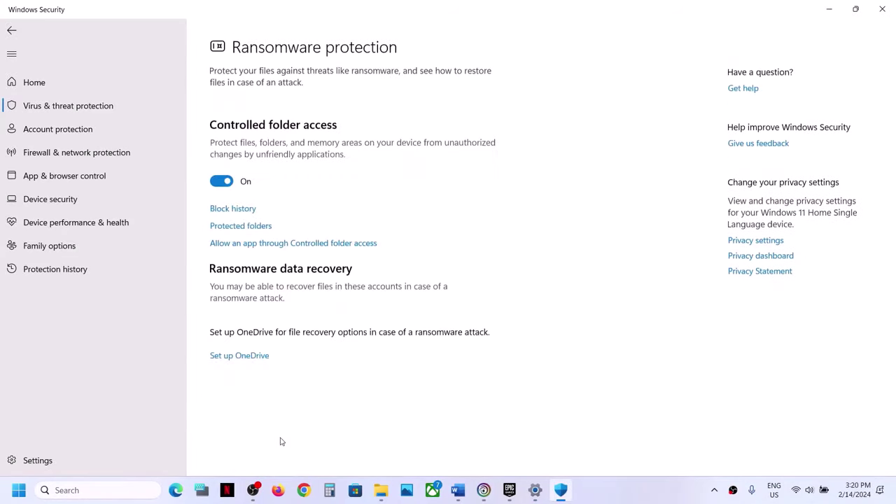
left_click(317, 238)
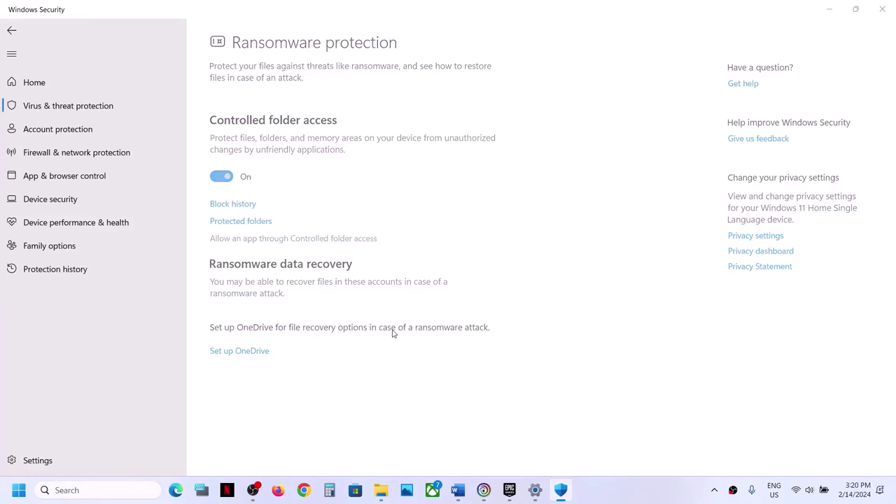
- Allow skullandbones.exe from the C: game folder through Controlled folder access
left_click(238, 43)
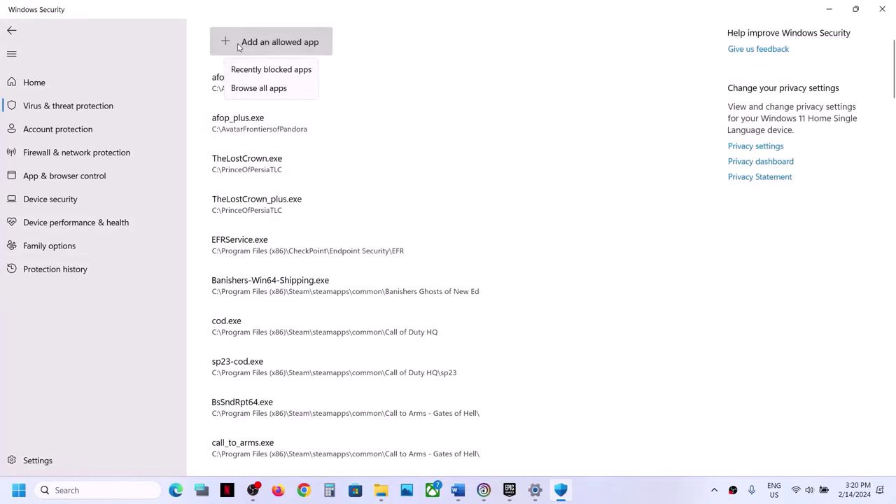
left_click(244, 88)
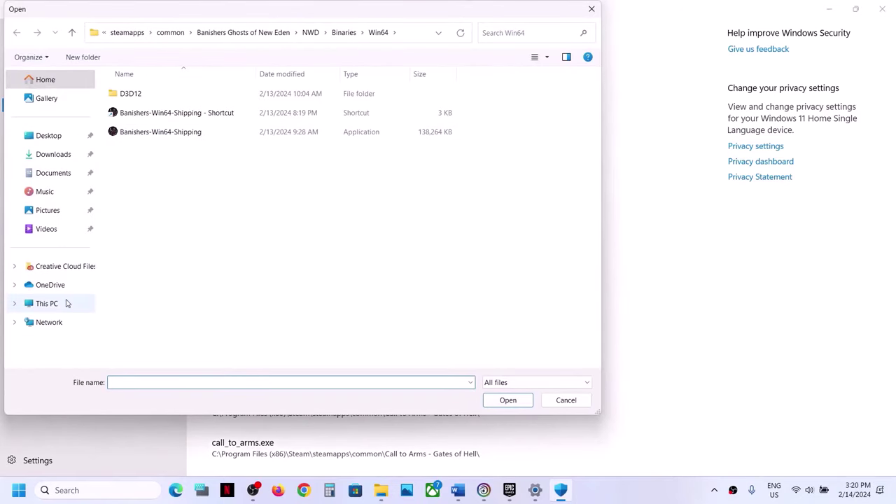
left_click(68, 303)
double_click(190, 107)
double_click(173, 210)
left_click(160, 252)
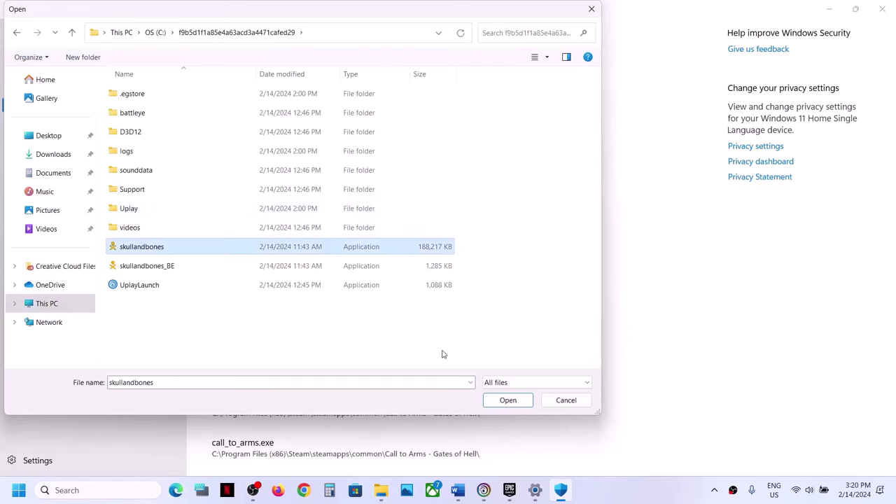
left_click(507, 400)
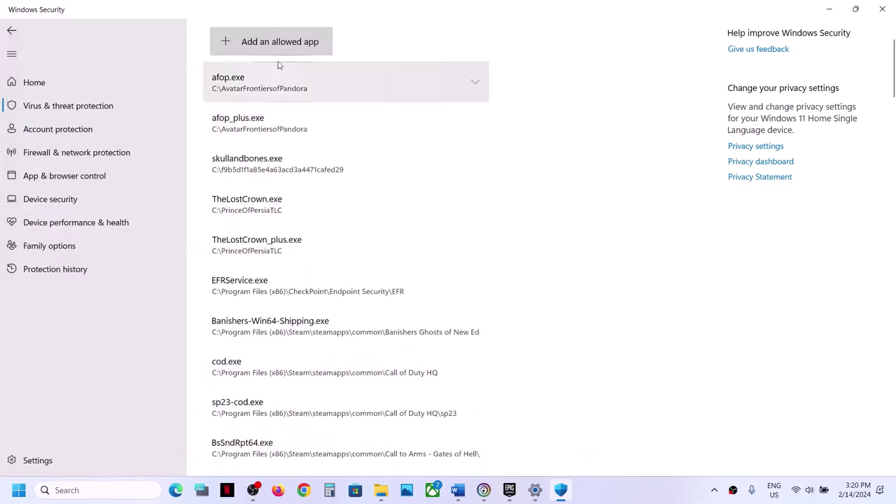
- Allow skullandbones_BE.exe through Controlled folder access as well
left_click(275, 53)
left_click(277, 85)
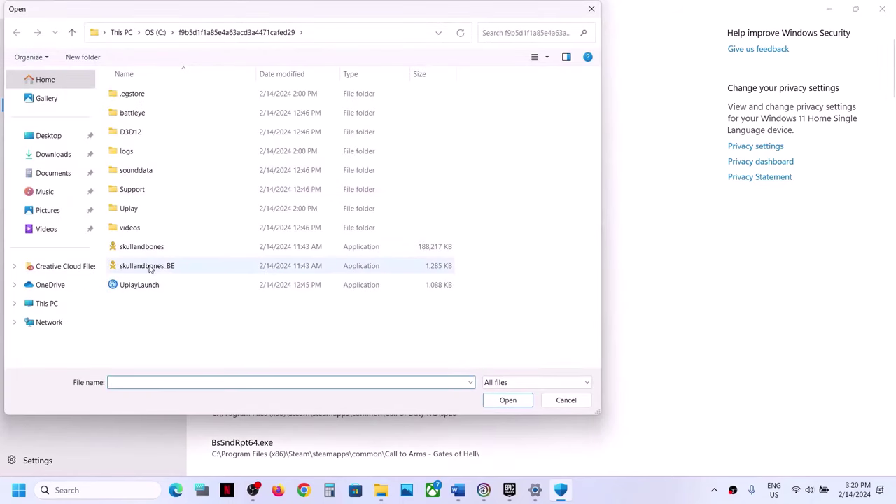
left_click(150, 266)
left_click(503, 402)
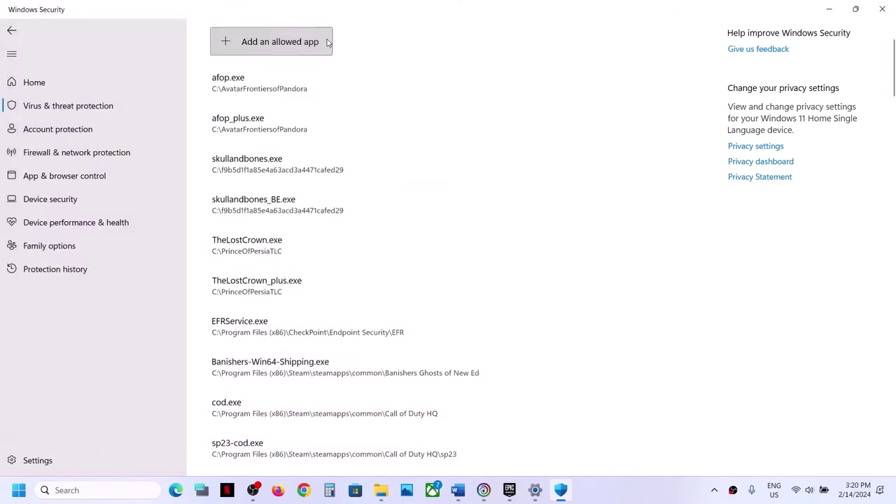
- Start allowing beservice_x64 by selecting it in the battleye folder
left_click(305, 46)
left_click(287, 87)
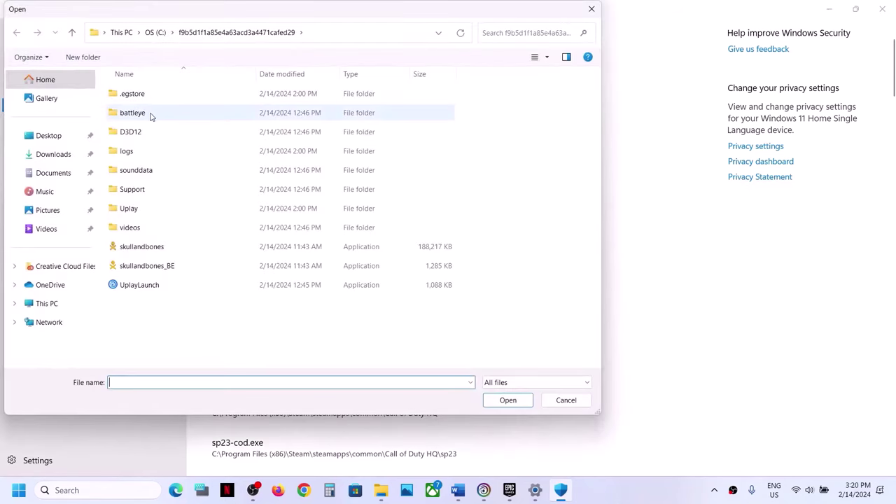
double_click(150, 116)
left_click(147, 139)
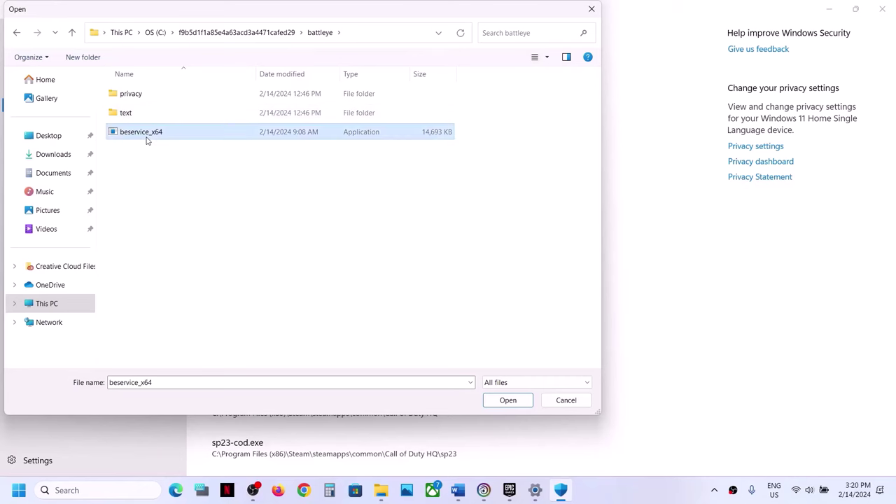